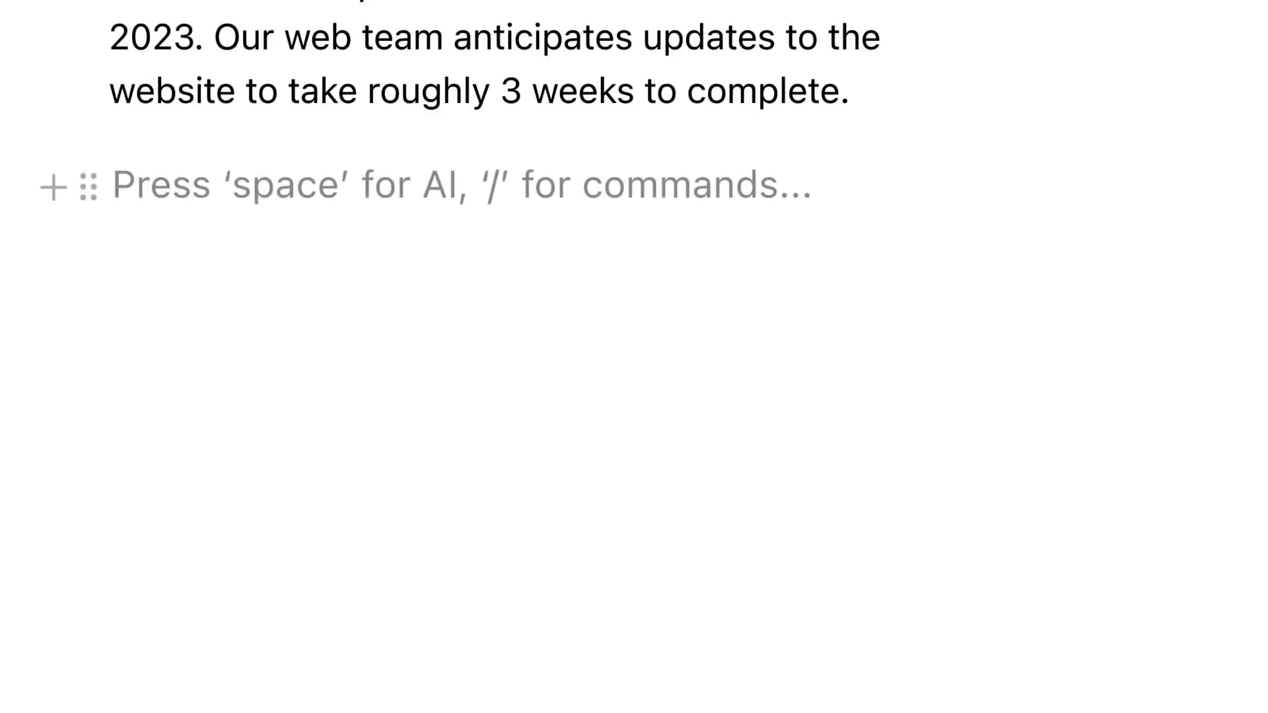
# Step: Run Notion AI's Find action items and enter the prompt 'Summarize and make a table'
pyautogui.press('space')
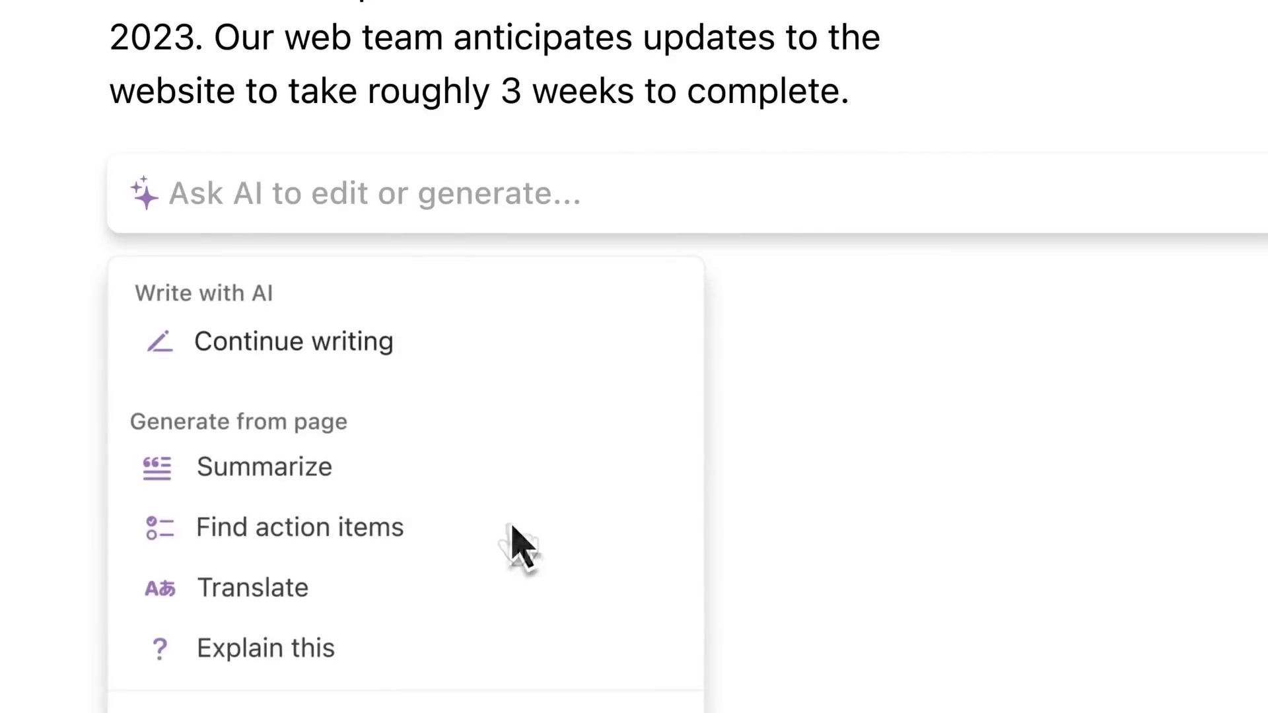
pyautogui.click(513, 528)
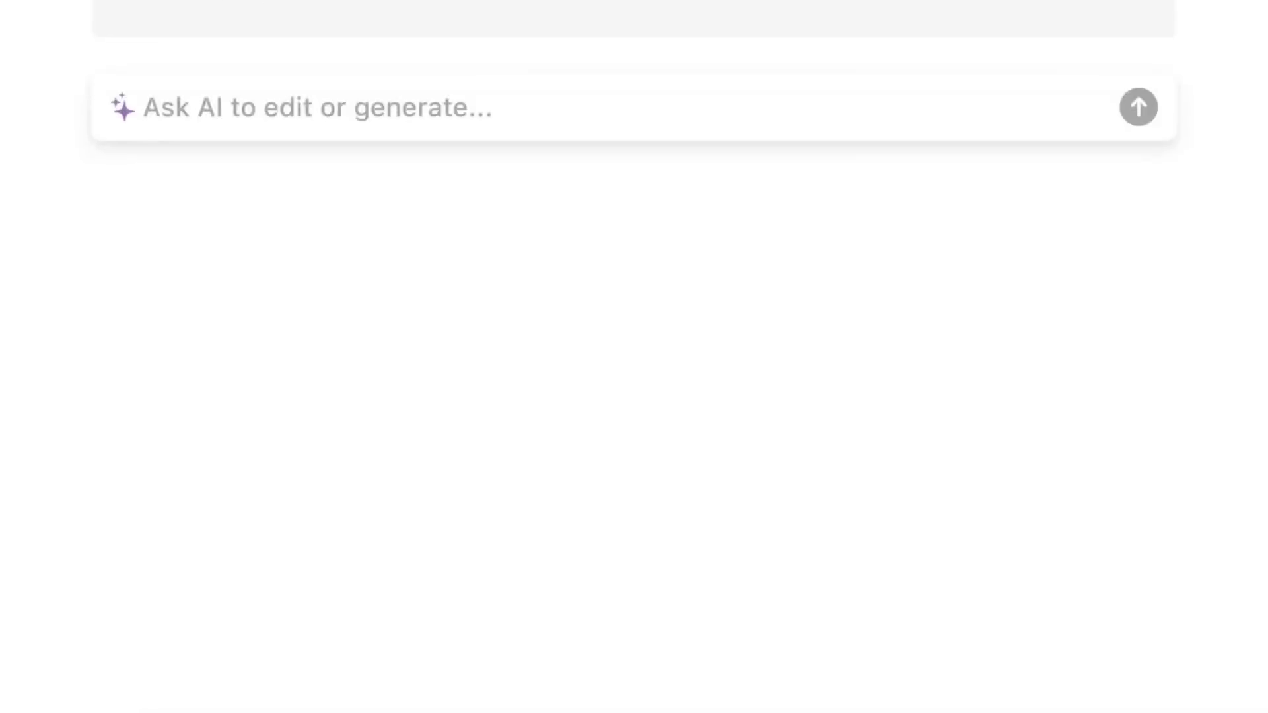
pyautogui.write('Summarize and make a tab')
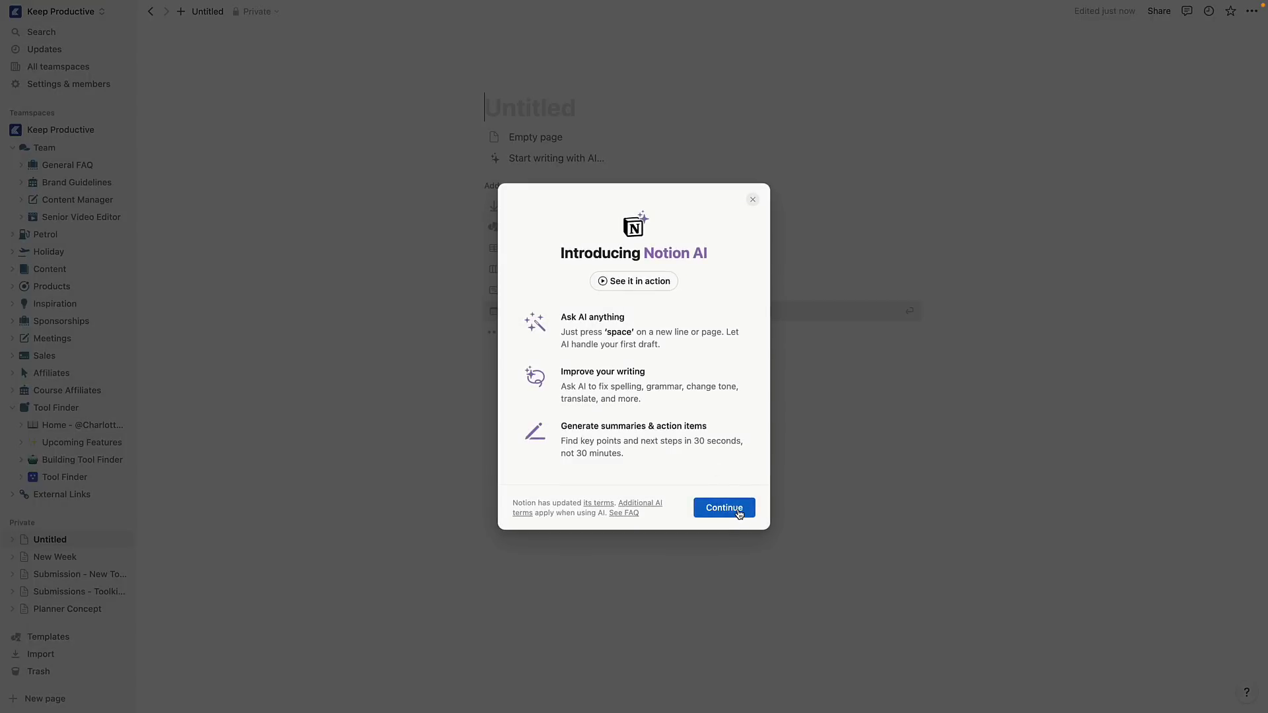
# Step: Dismiss the Introducing Notion AI dialog with Continue
pyautogui.click(802, 609)
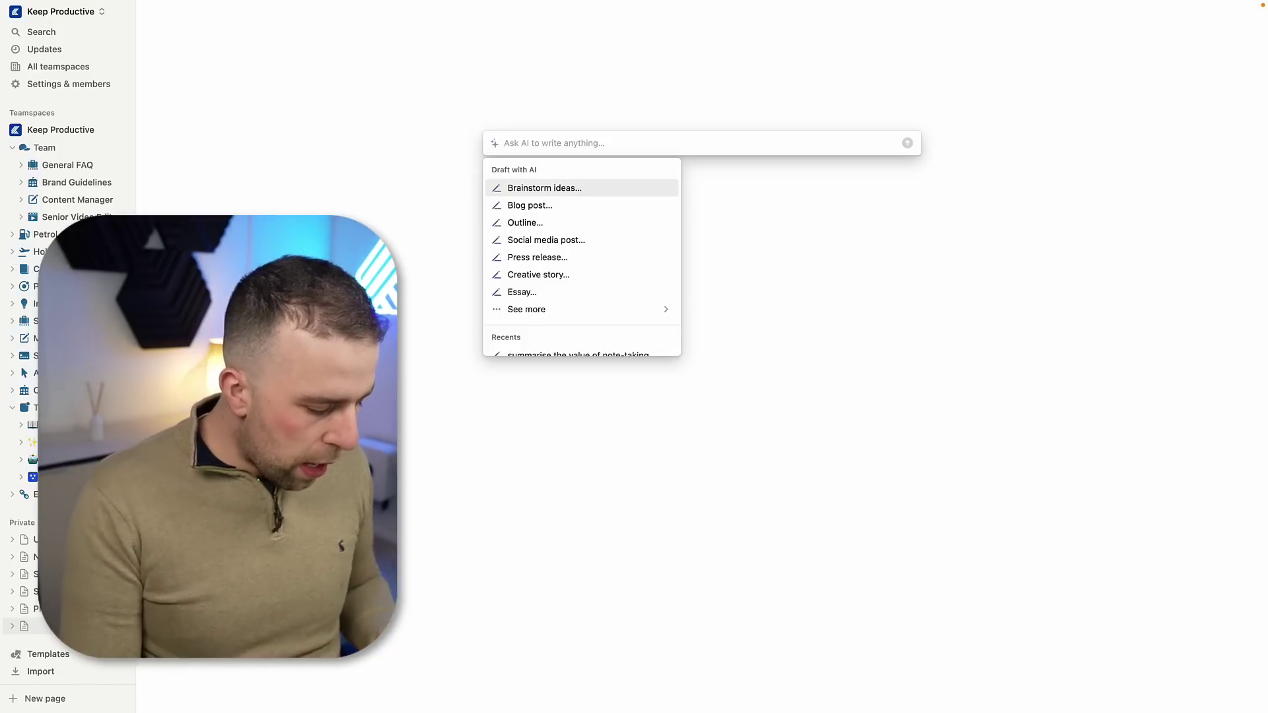
# Step: Ask Notion AI for a Notion vs Coda.io feature comparison table and submit it
pyautogui.write('create')
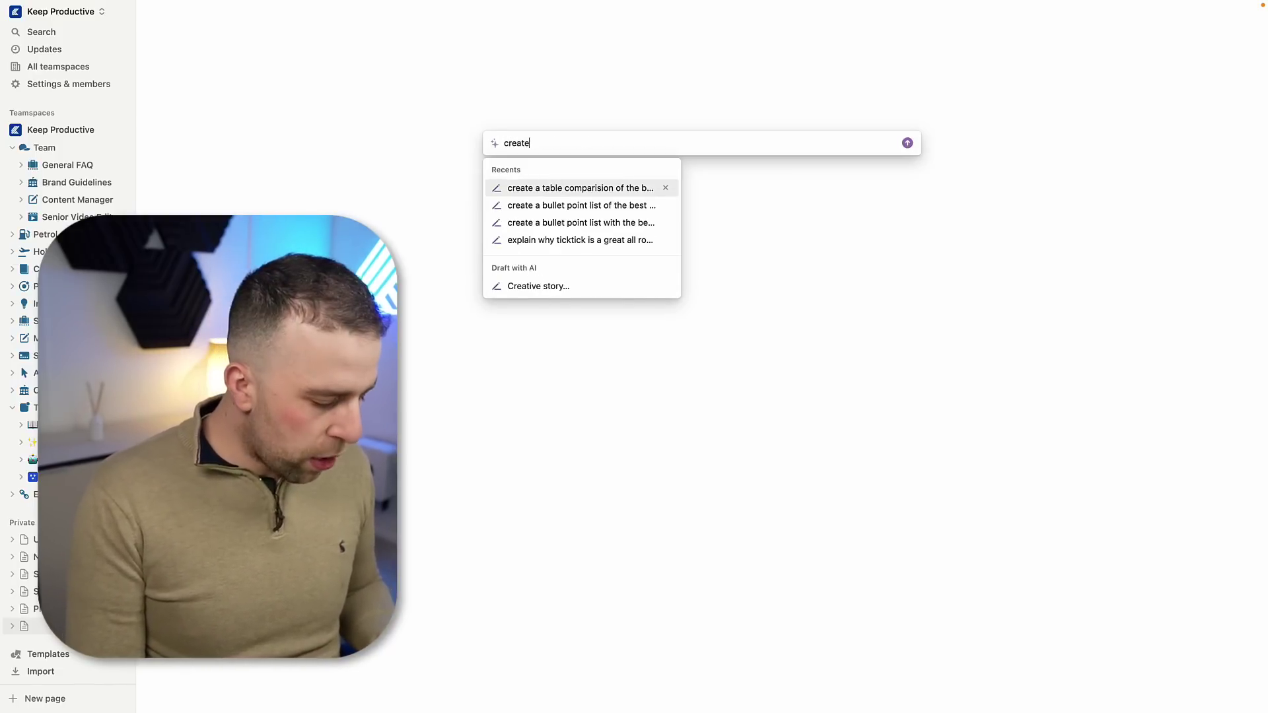
pyautogui.write(' a table comp')
pyautogui.press('BackSpace')
pyautogui.press('BackSpace')
pyautogui.press('BackSpace')
pyautogui.press('BackSpace')
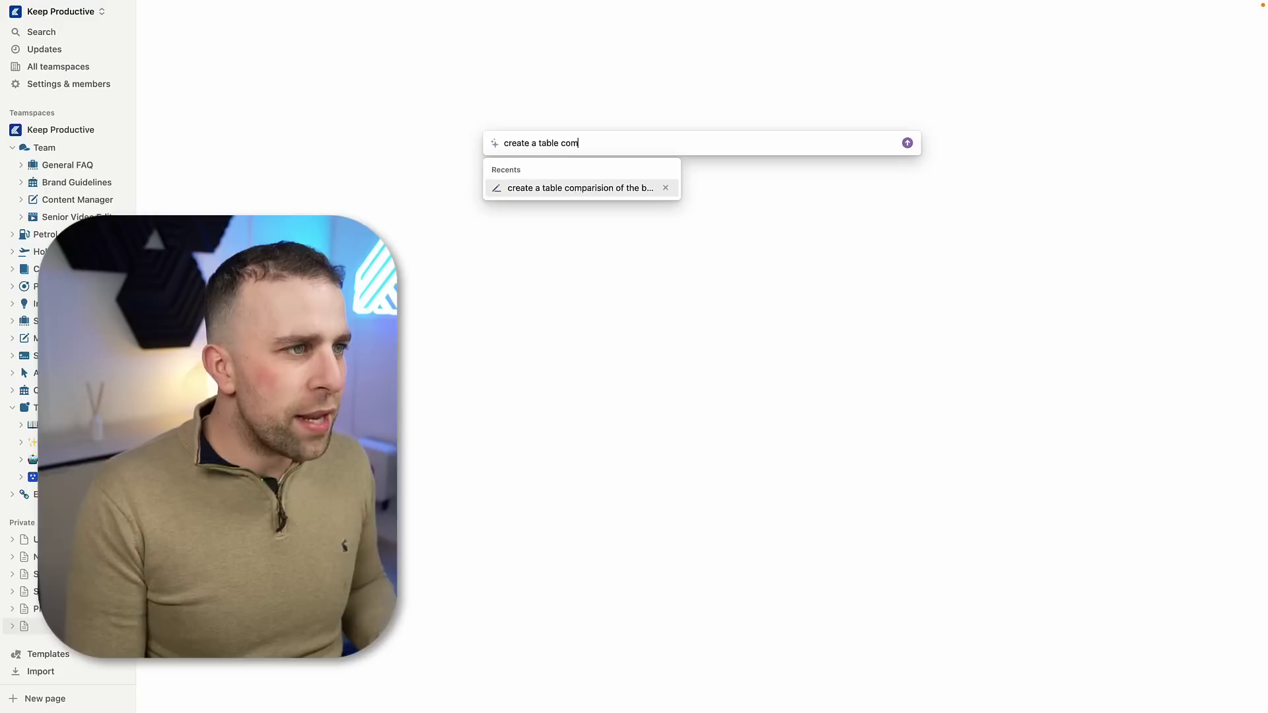
pyautogui.write('of compari')
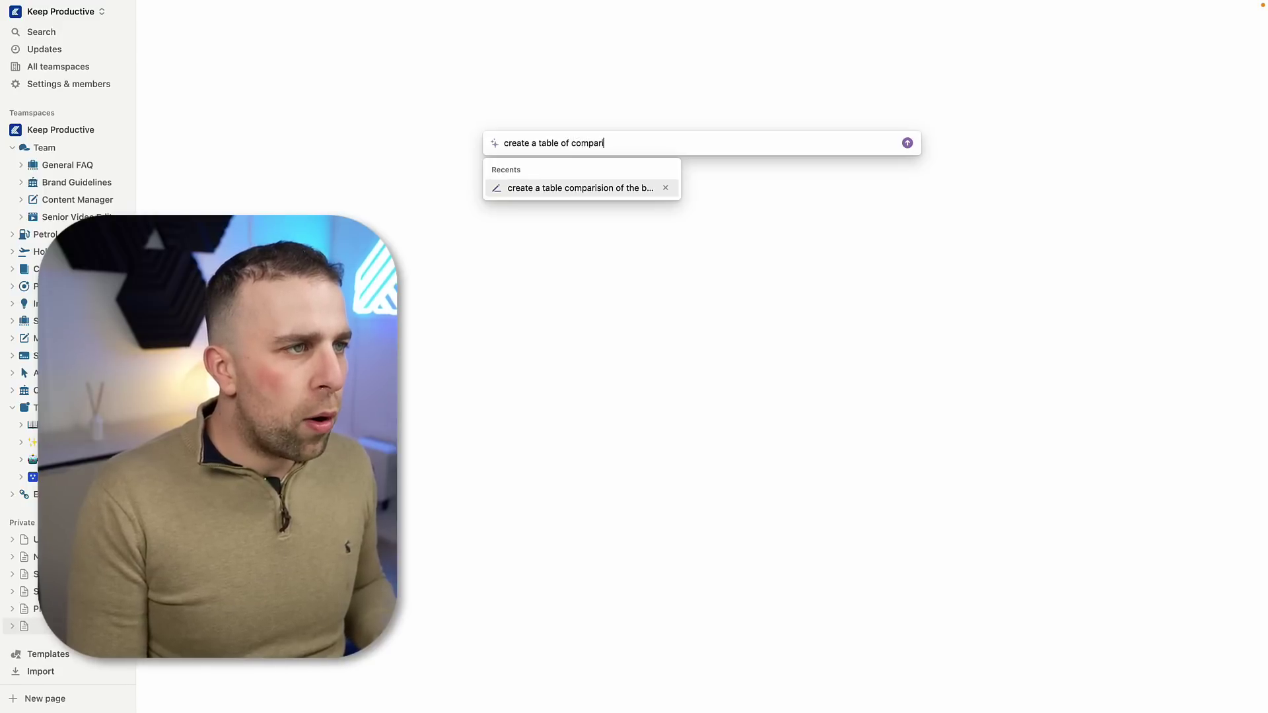
pyautogui.write('sion between noti')
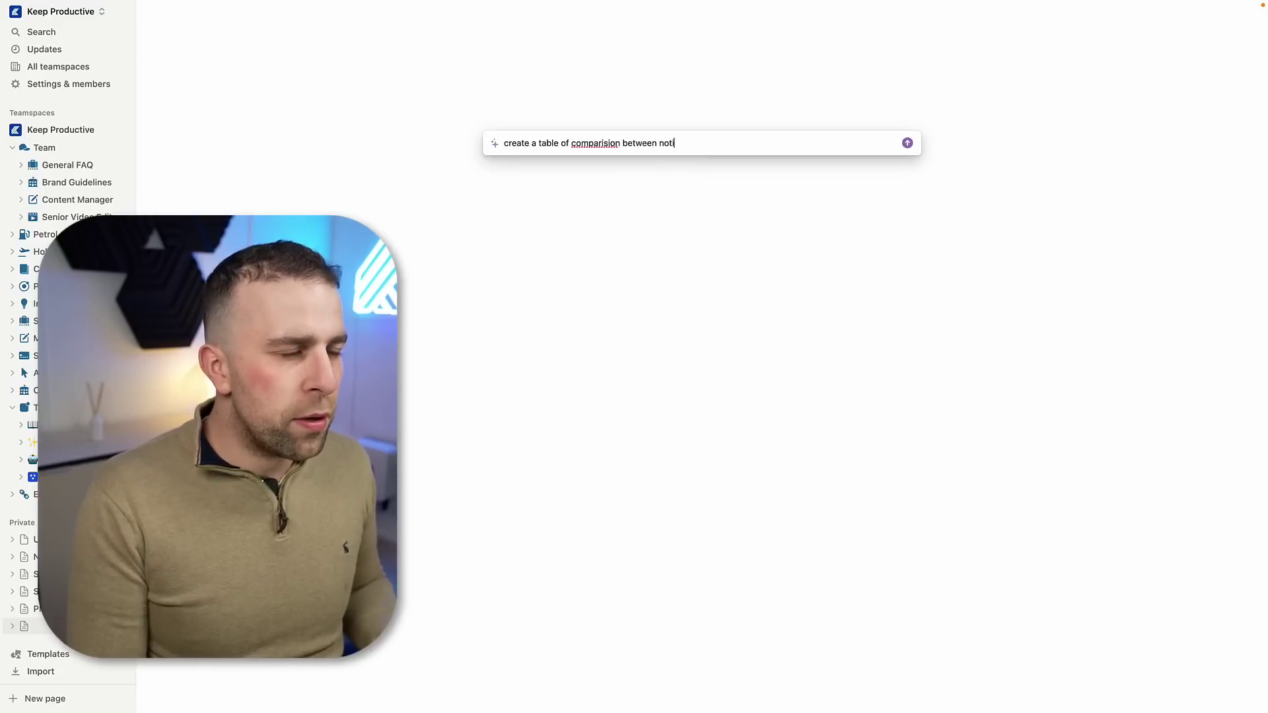
pyautogui.write('on and coda.io ')
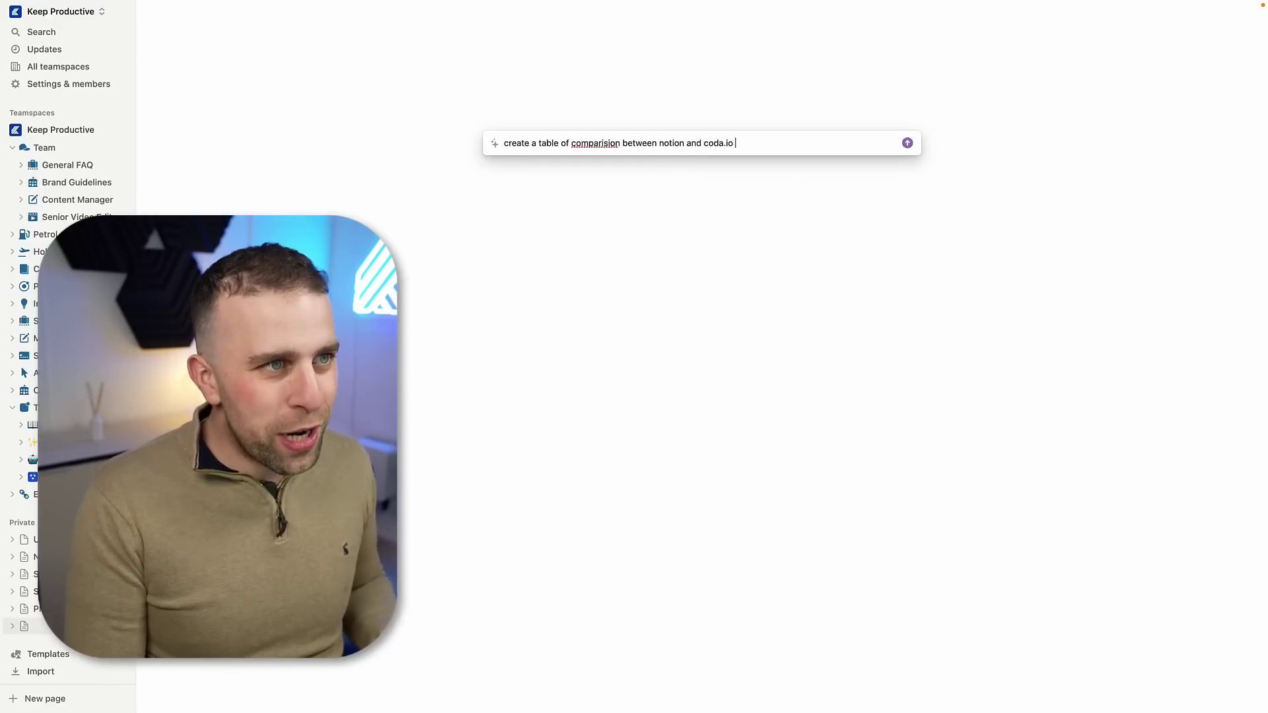
pyautogui.write('in features')
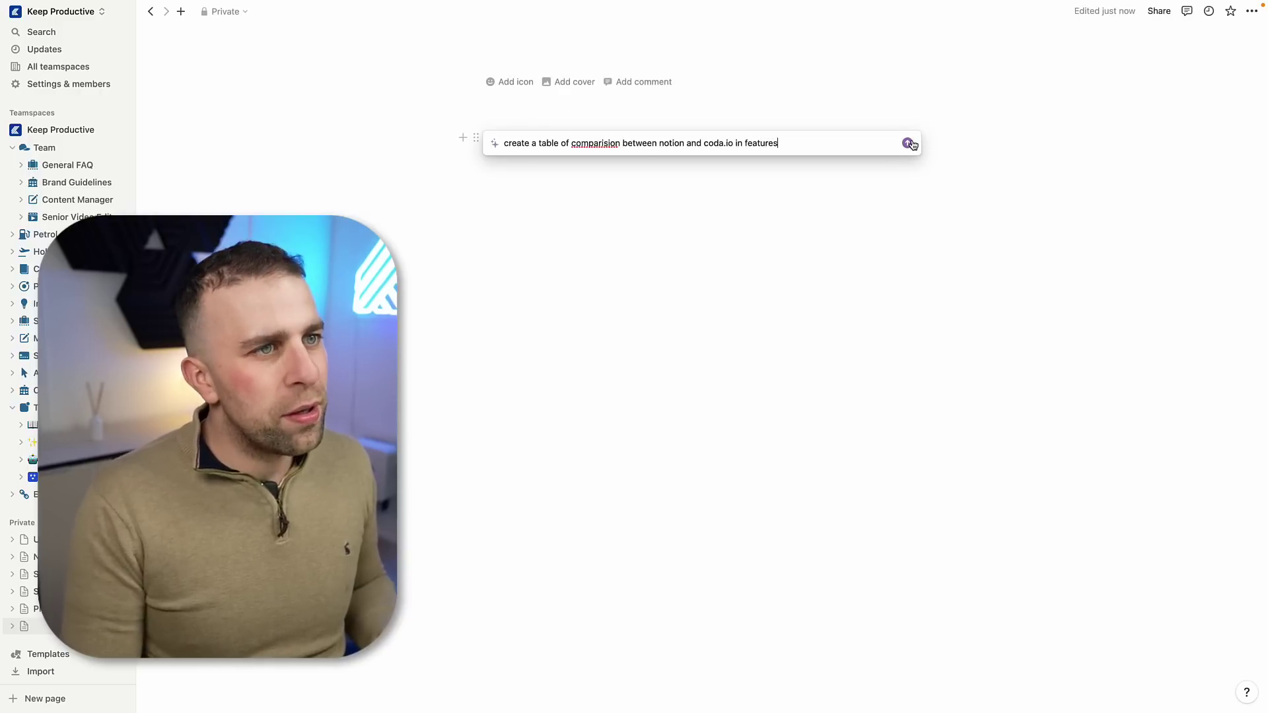
pyautogui.click(907, 142)
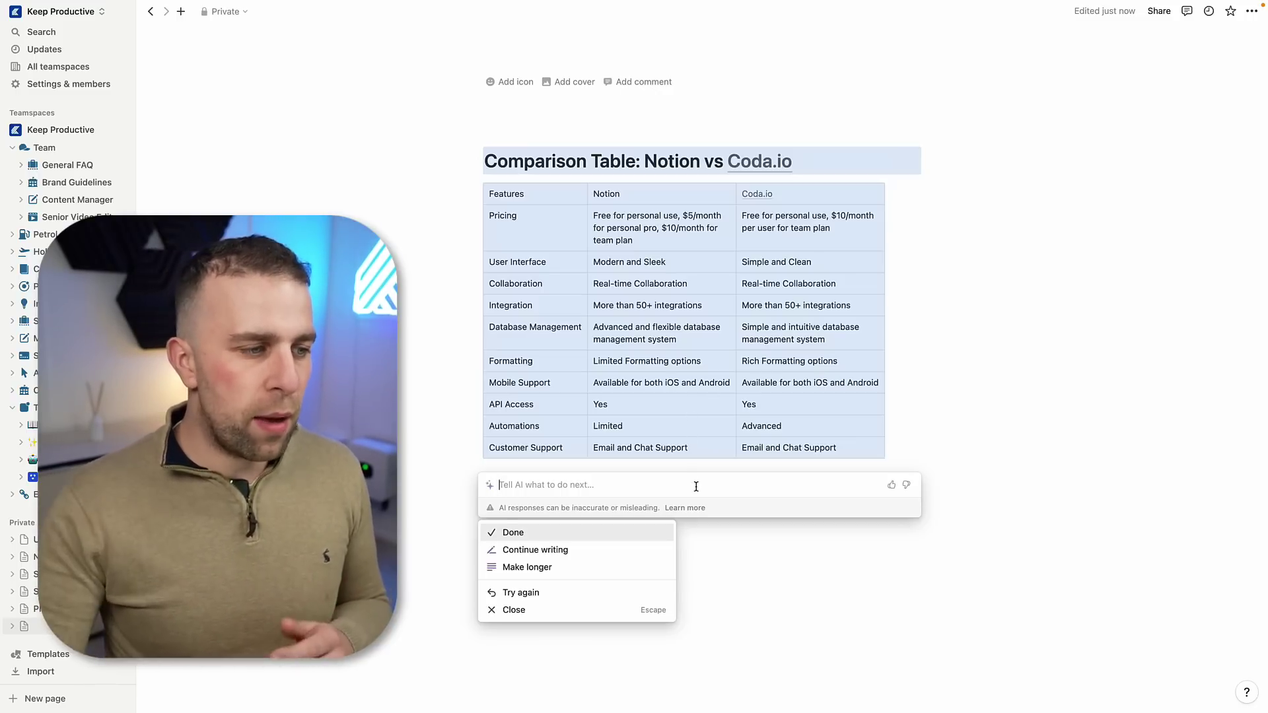
# Step: Ask AI to extract the most useful database-building features from both Notion and Coda.io
pyautogui.write('ex')
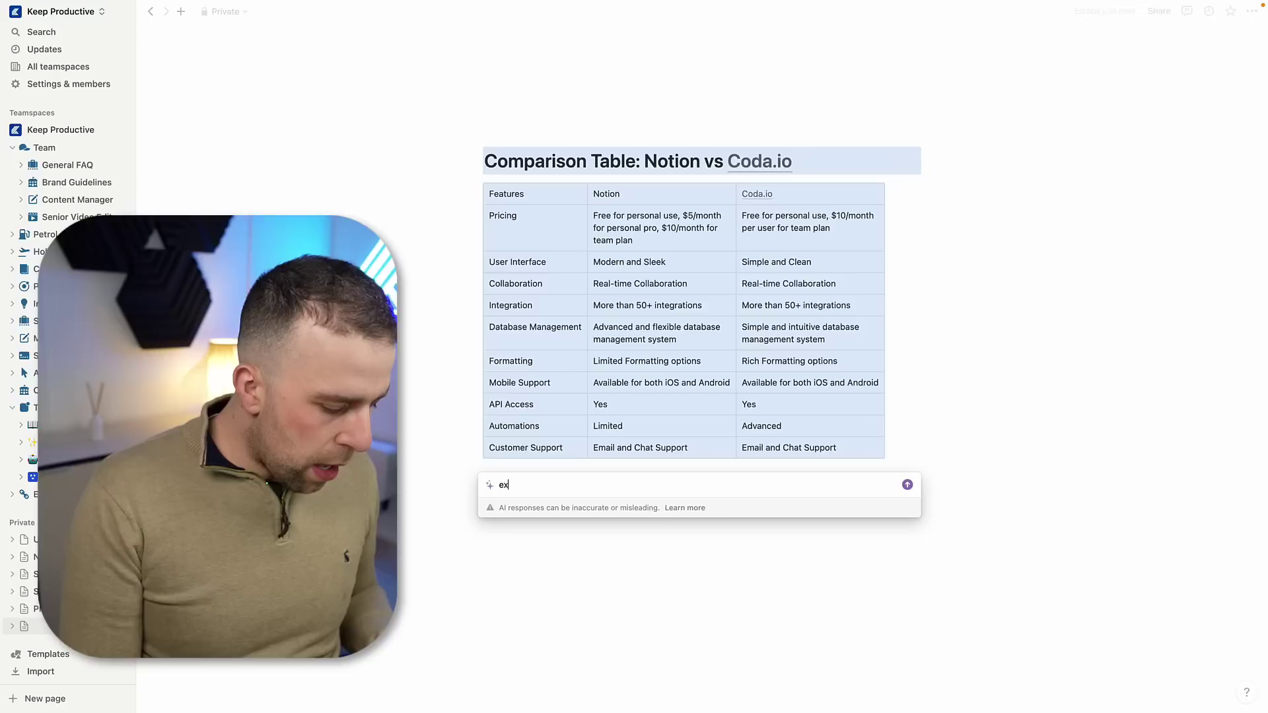
pyautogui.write('tract the most us')
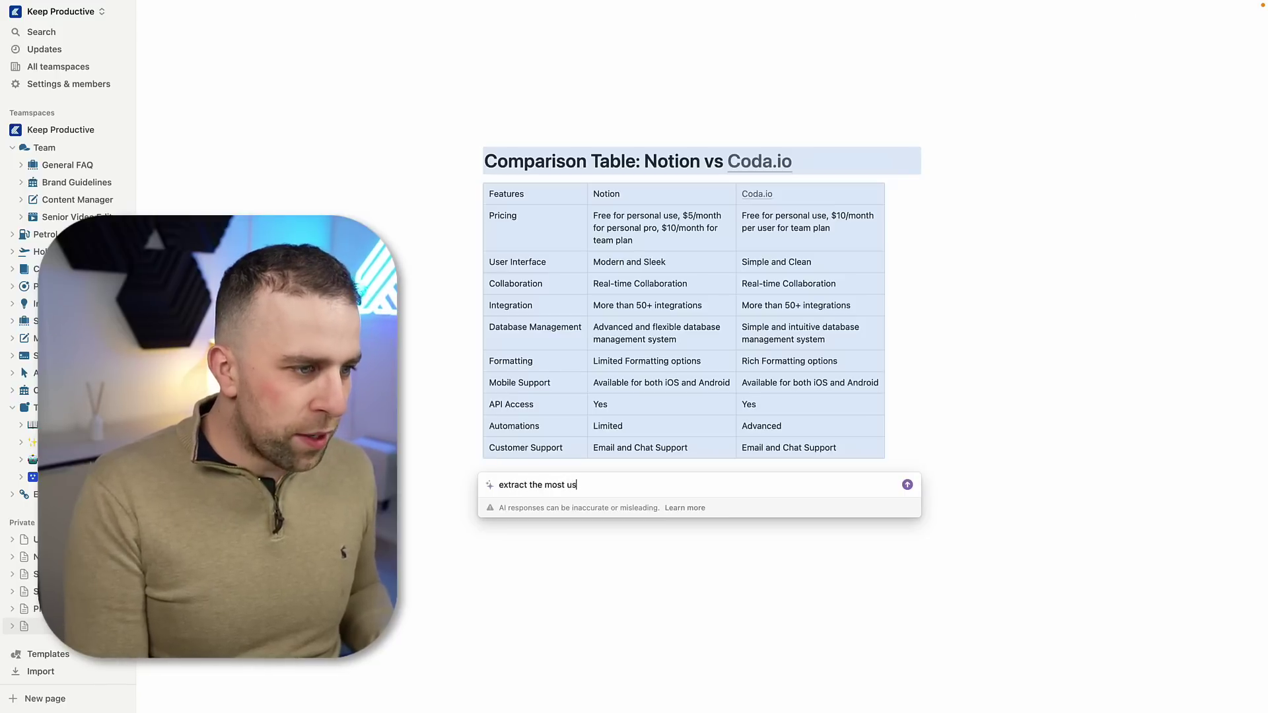
pyautogui.write('eful featur')
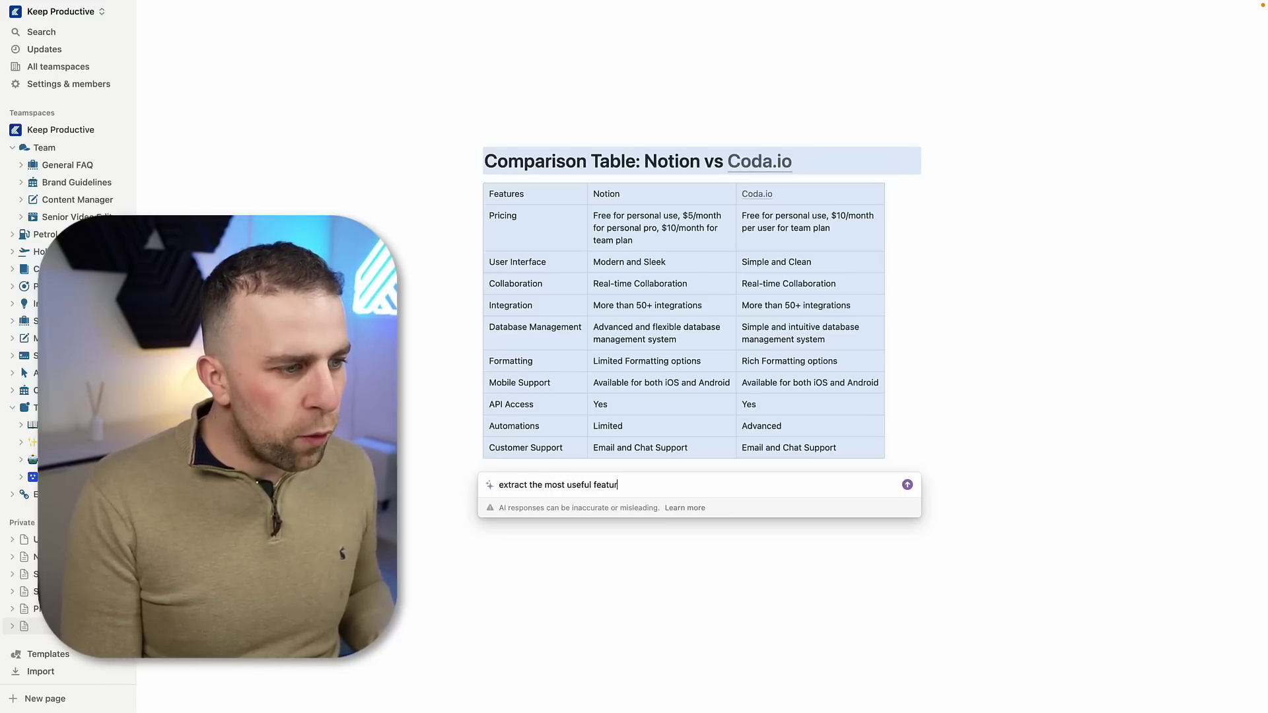
pyautogui.write('es that I can use for ')
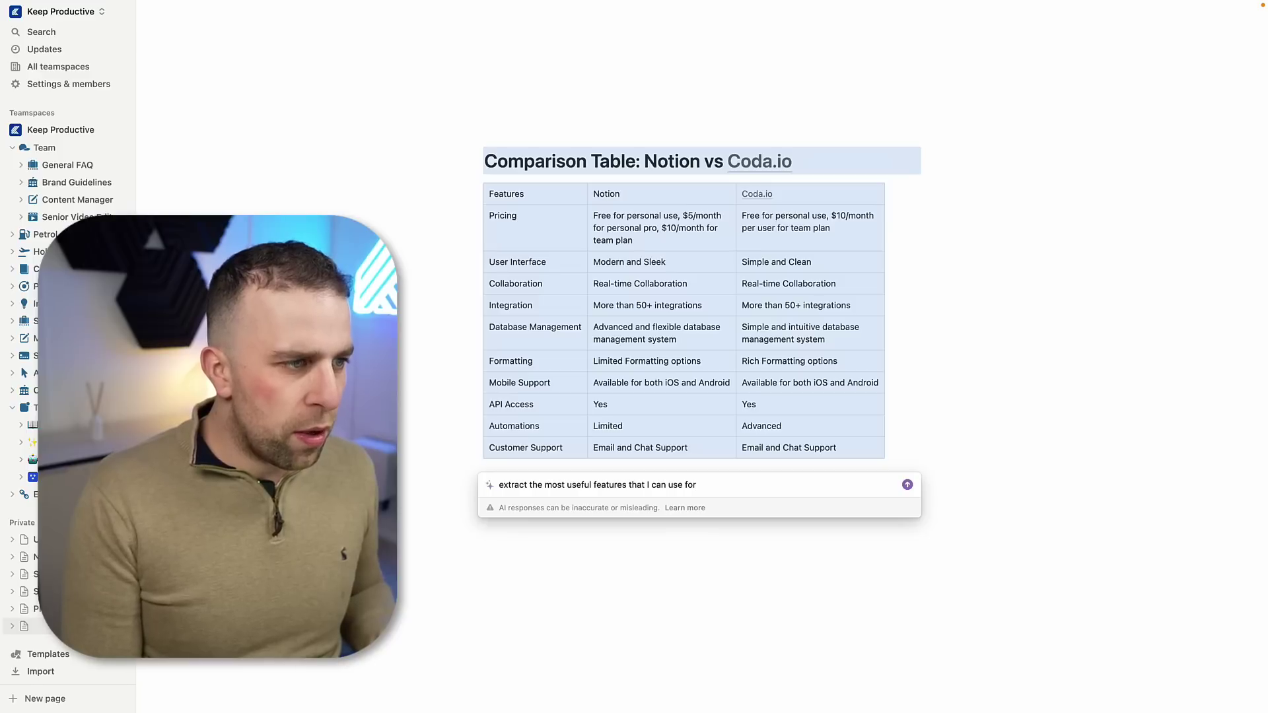
pyautogui.write('making database')
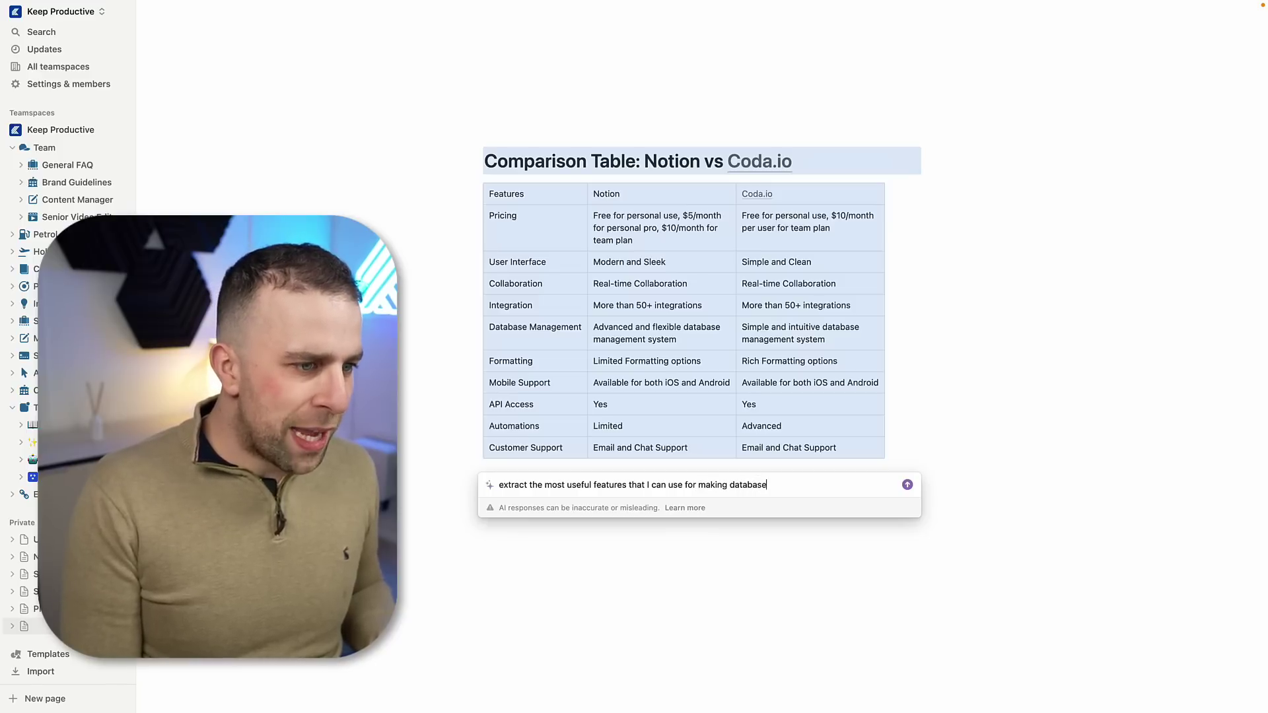
pyautogui.write('s from both of thes')
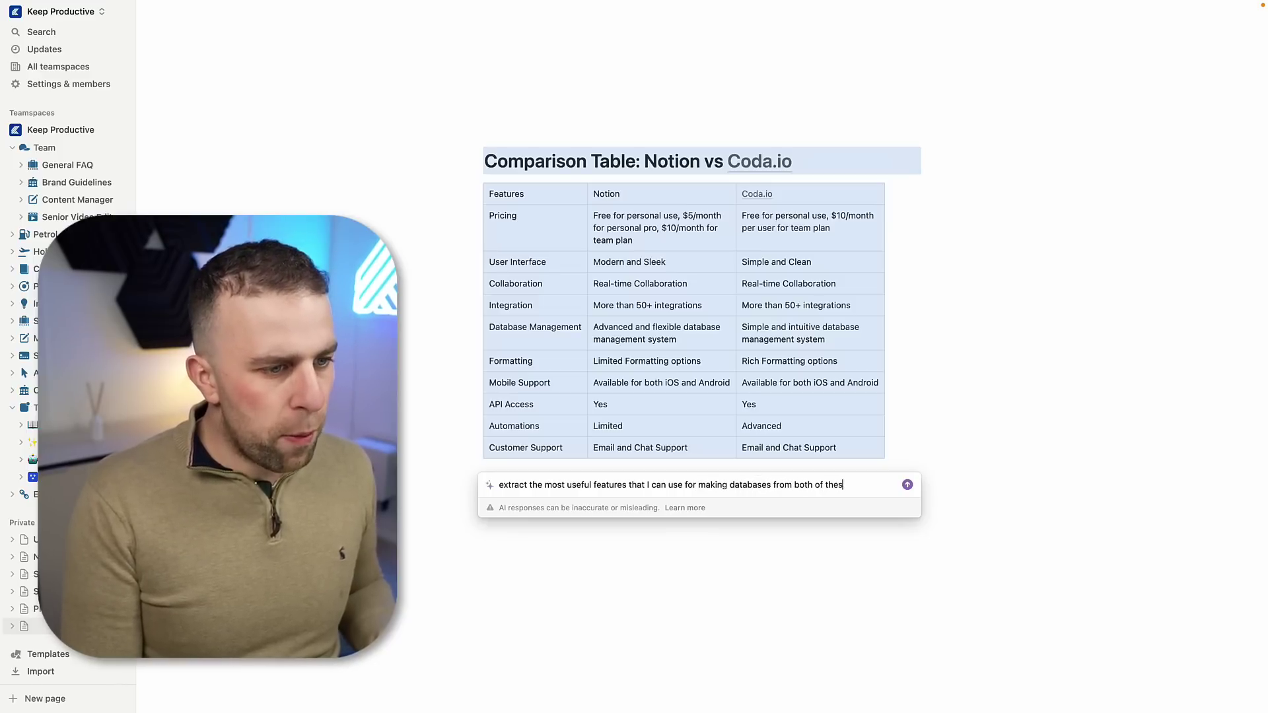
pyautogui.press('Return')
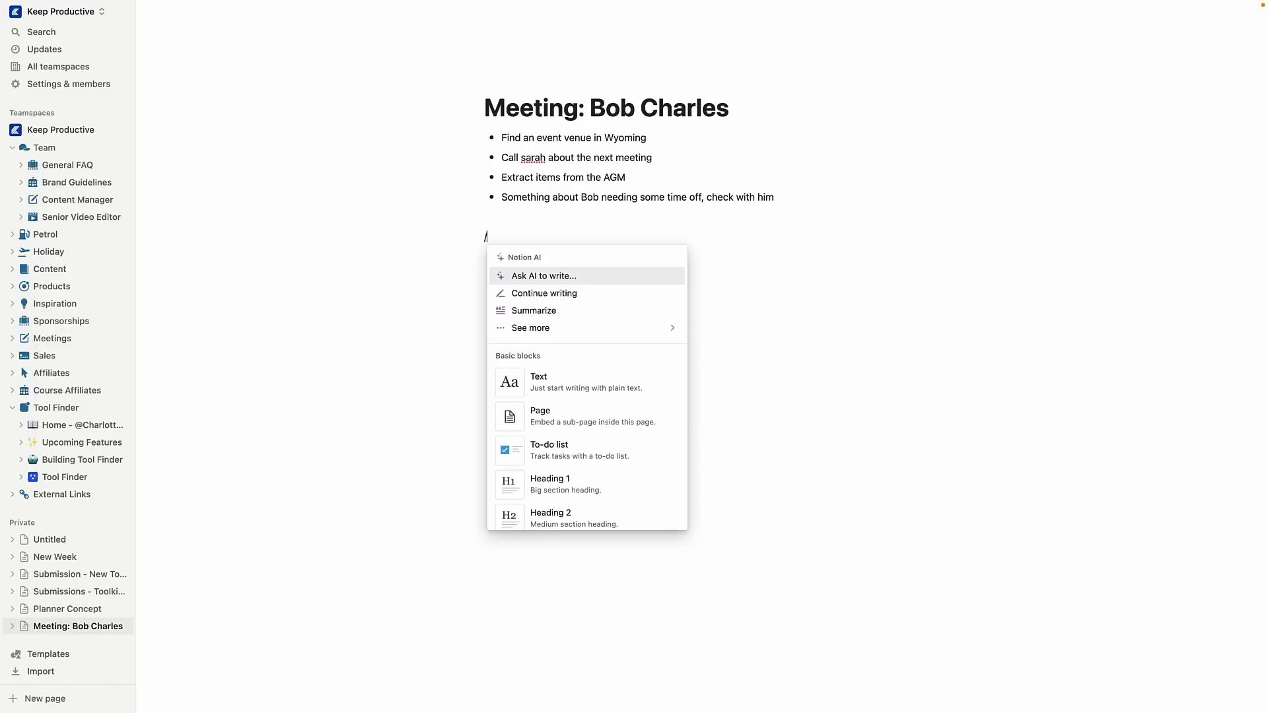
# Step: Run Find action items on the meeting notes and have AI associate due dates with each item
pyautogui.press('Return')
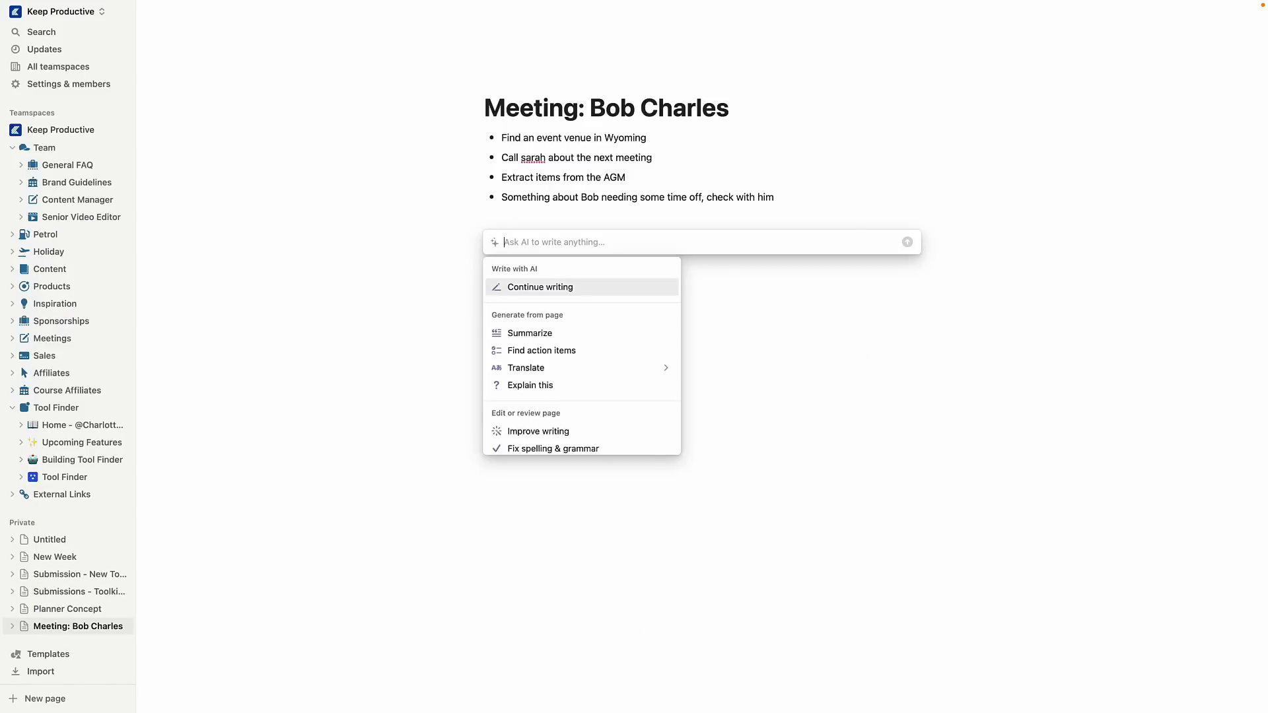
pyautogui.write('summaris')
pyautogui.press('BackSpace')
pyautogui.press('super+a')
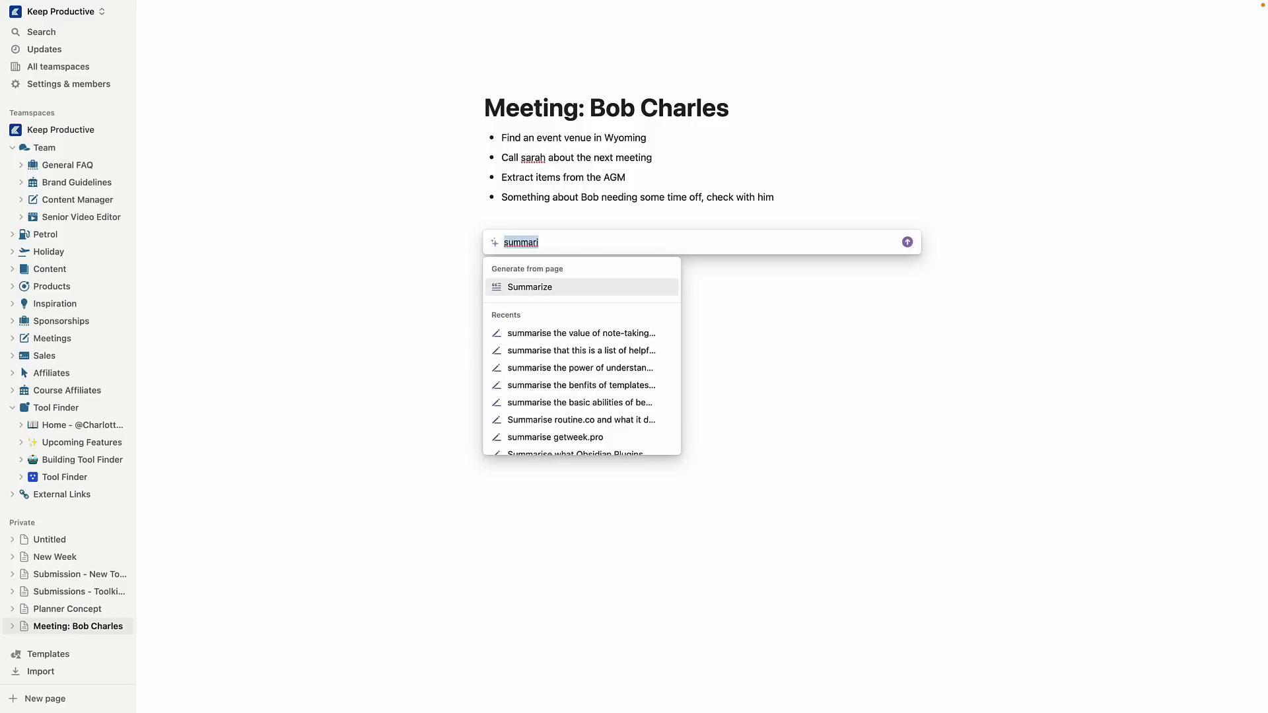
pyautogui.write('find act')
pyautogui.press('Return')
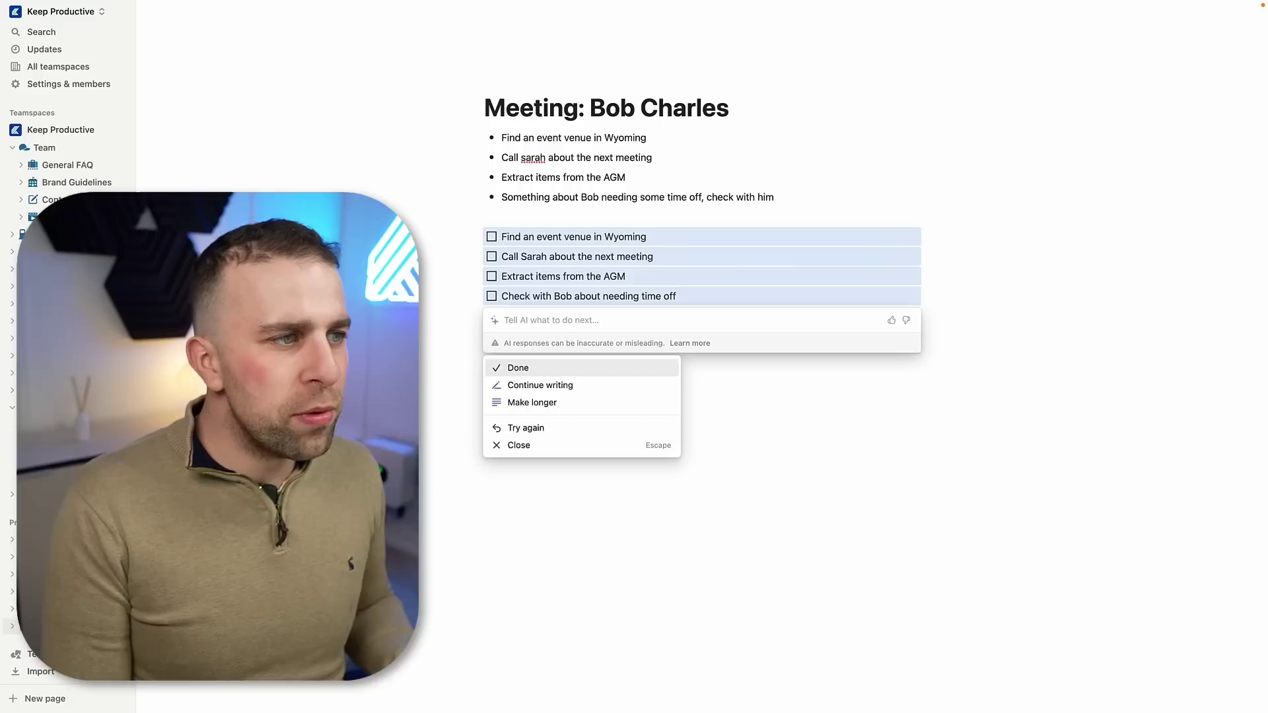
pyautogui.write('asso')
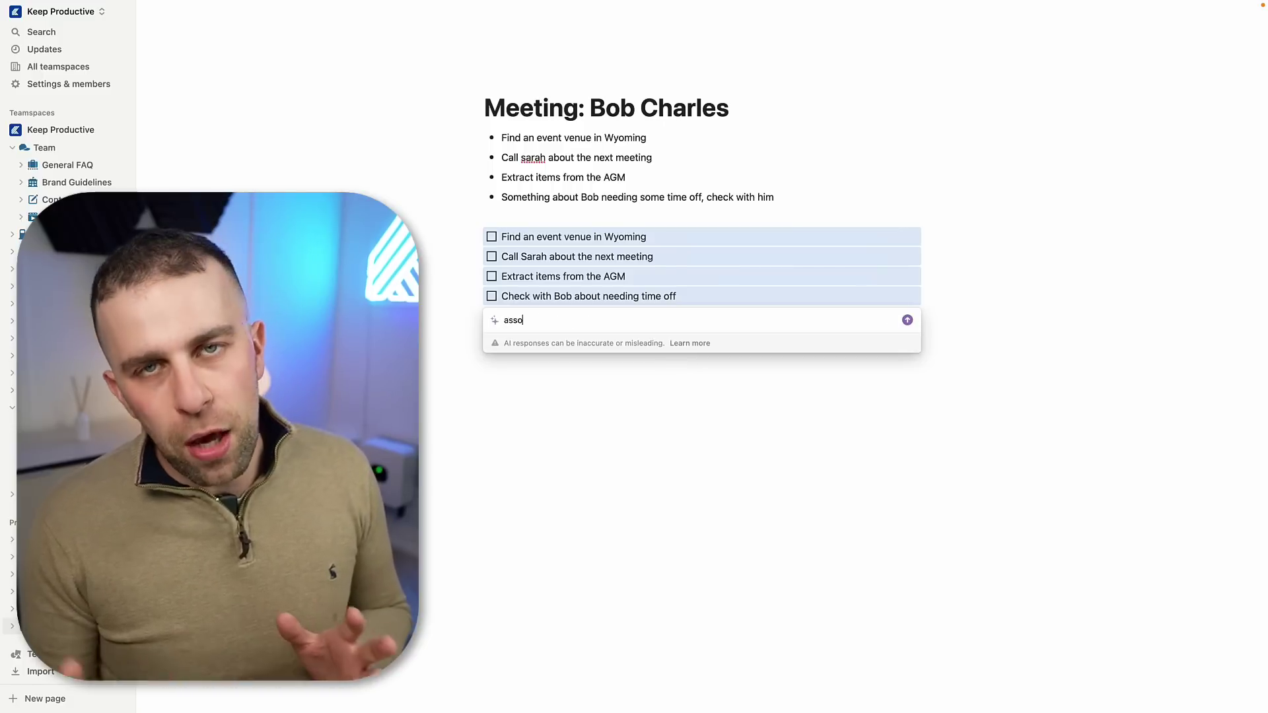
pyautogui.write('ciate dates of action')
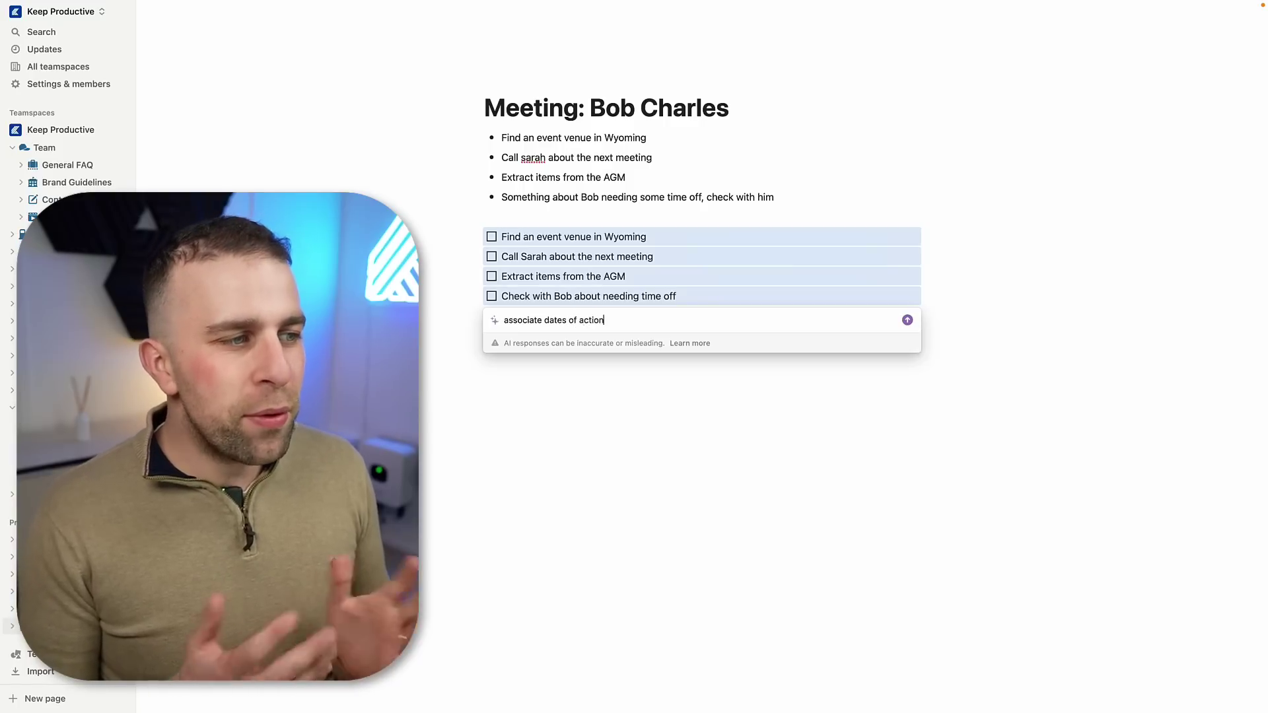
pyautogui.press('Return')
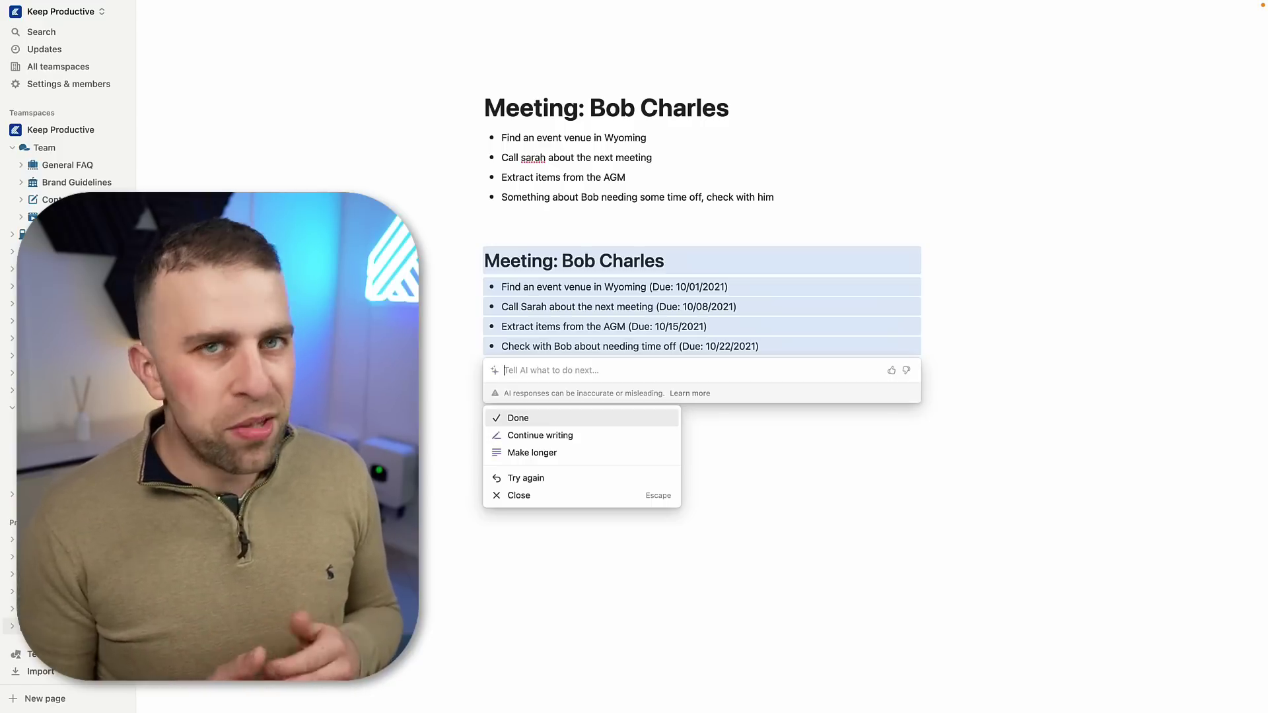
# Step: Have AI assign the action items to a person and keep the result on the page
pyautogui.write('as')
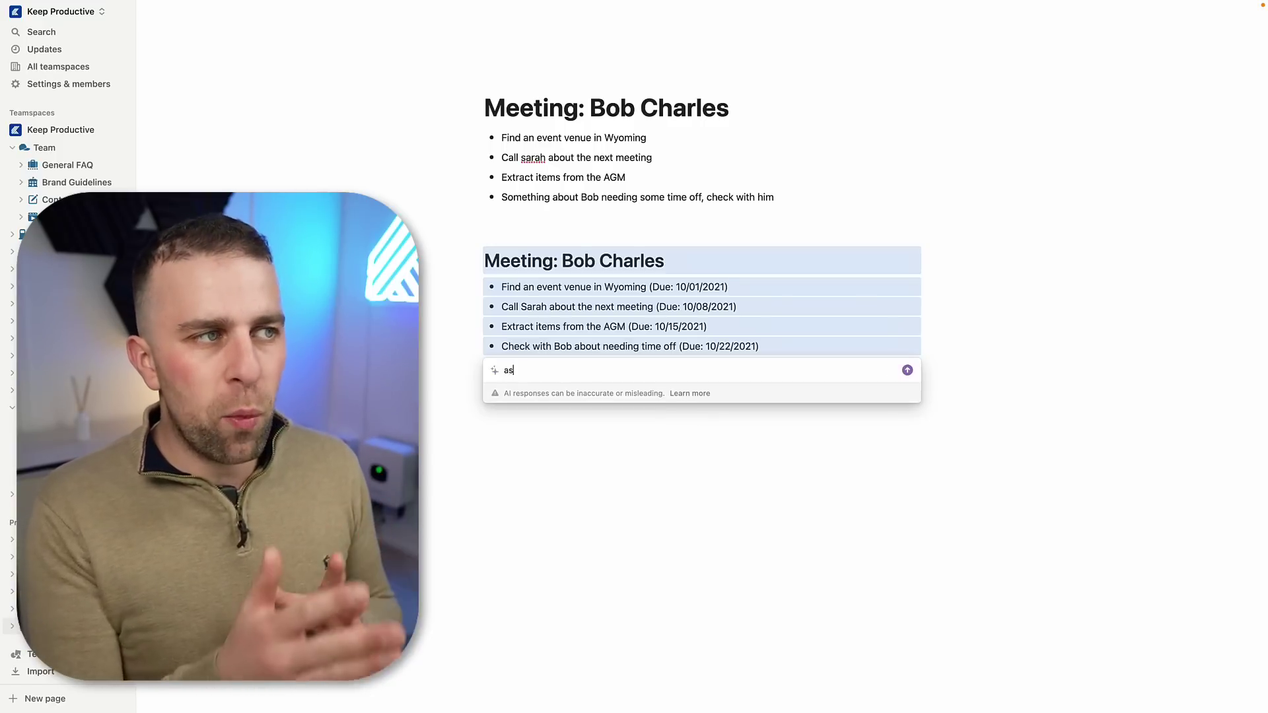
pyautogui.write('sign these to Bob')
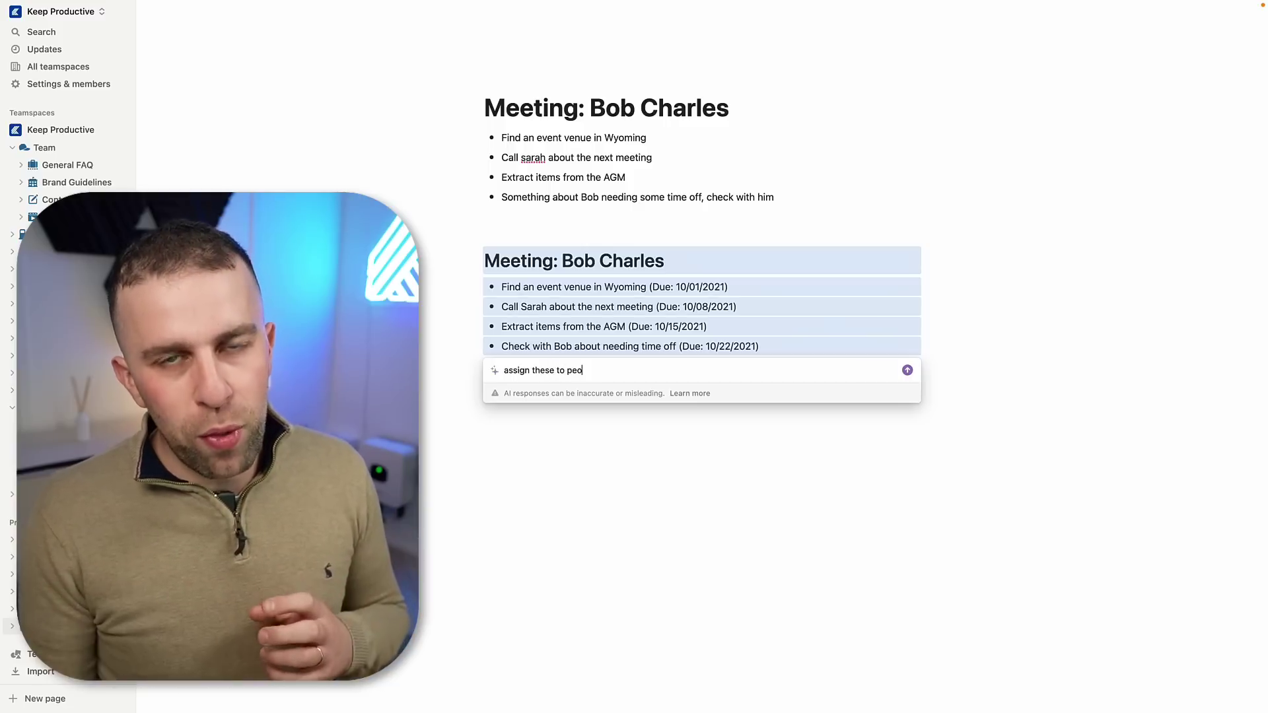
pyautogui.press('Return')
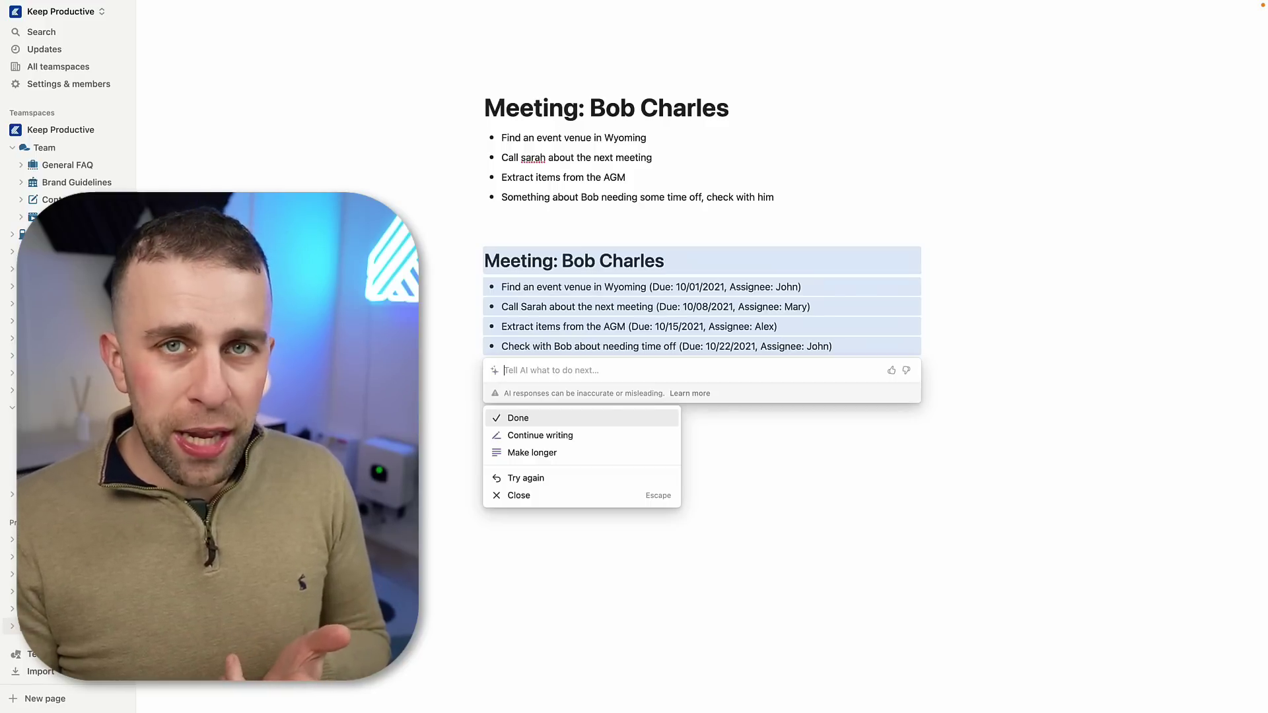
pyautogui.press('Return')
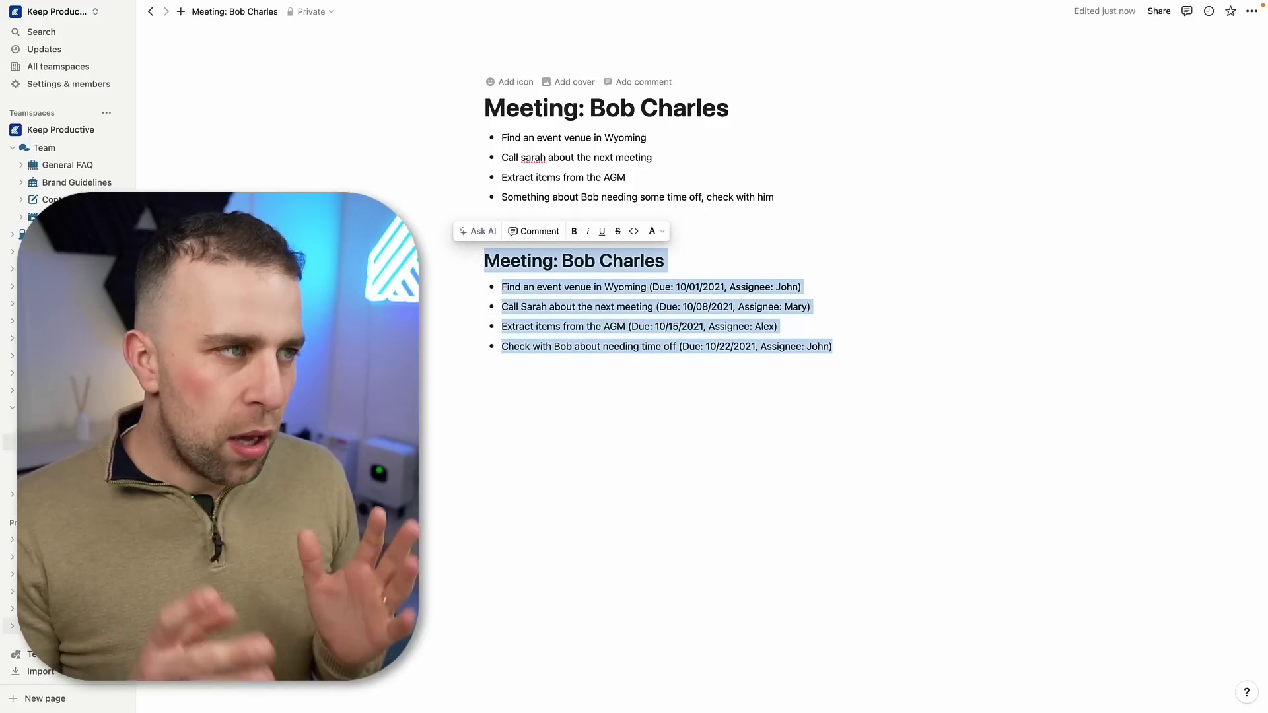
# Step: From the New Week page, start a new template for the Meetings database
pyautogui.press('super+bracketleft')
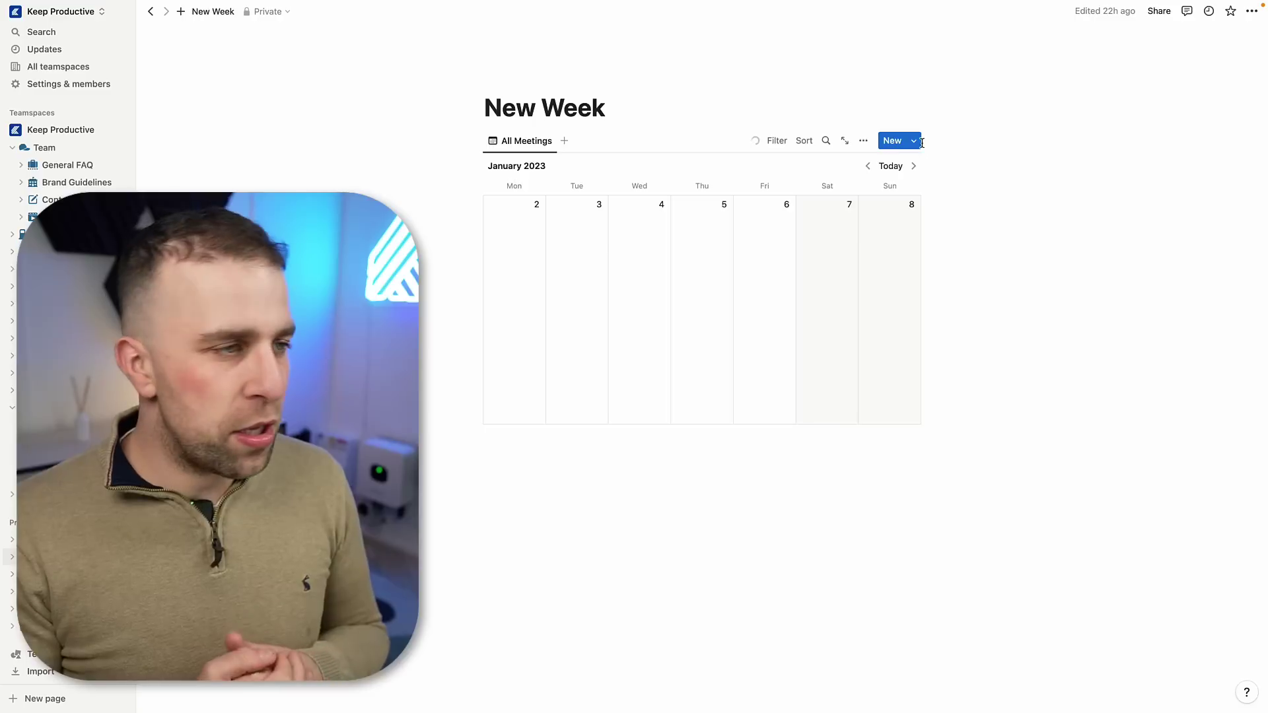
pyautogui.click(917, 144)
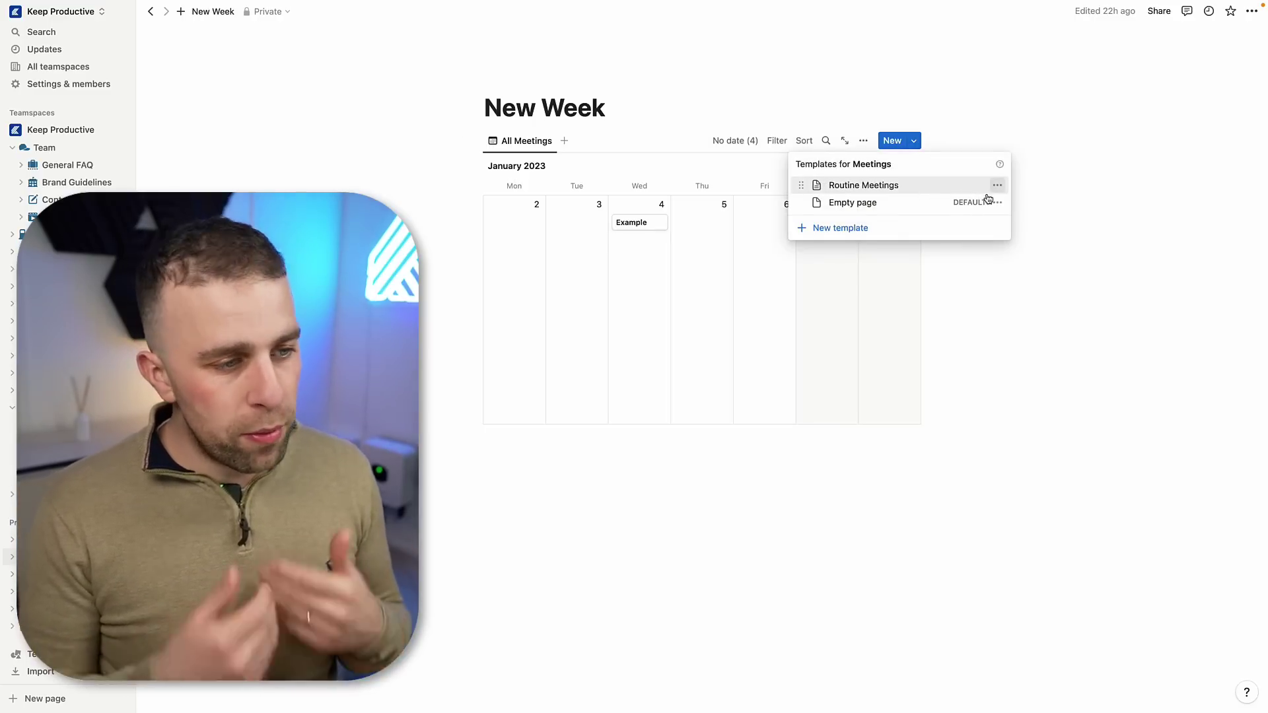
pyautogui.click(872, 229)
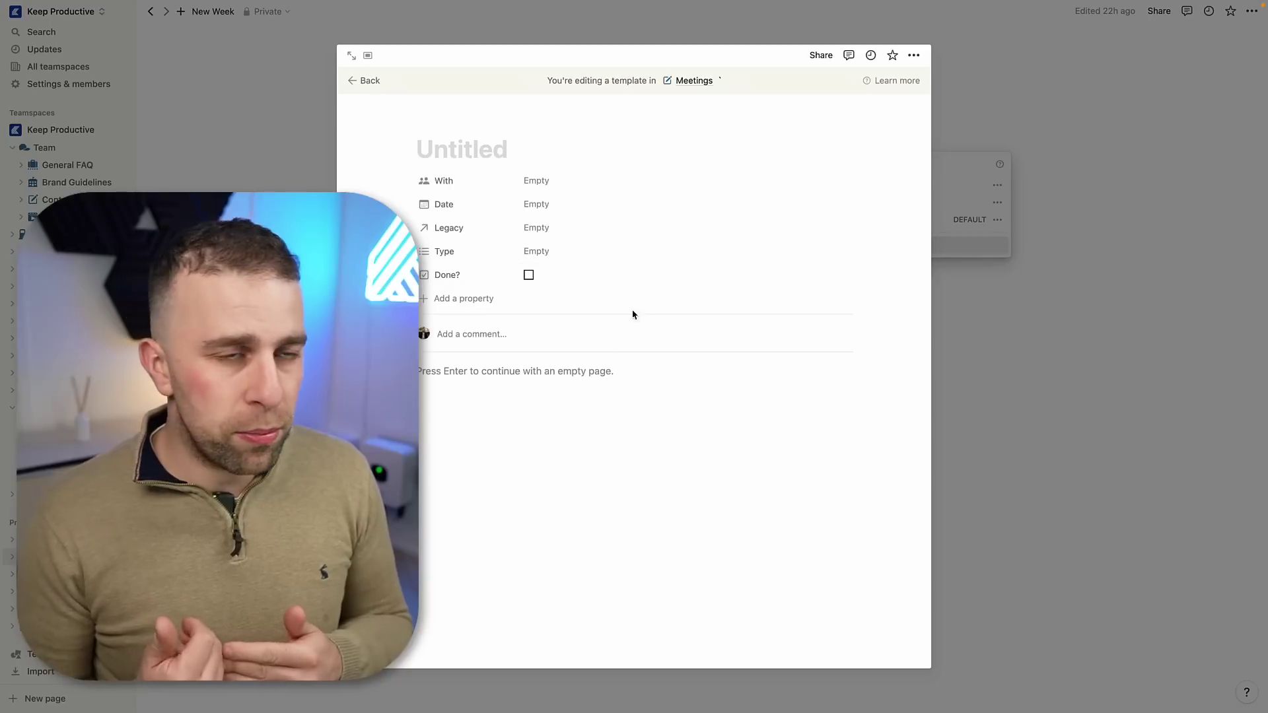
# Step: Insert a Custom AI Block via /content and title the template 'New Meeting'
pyautogui.press('space')
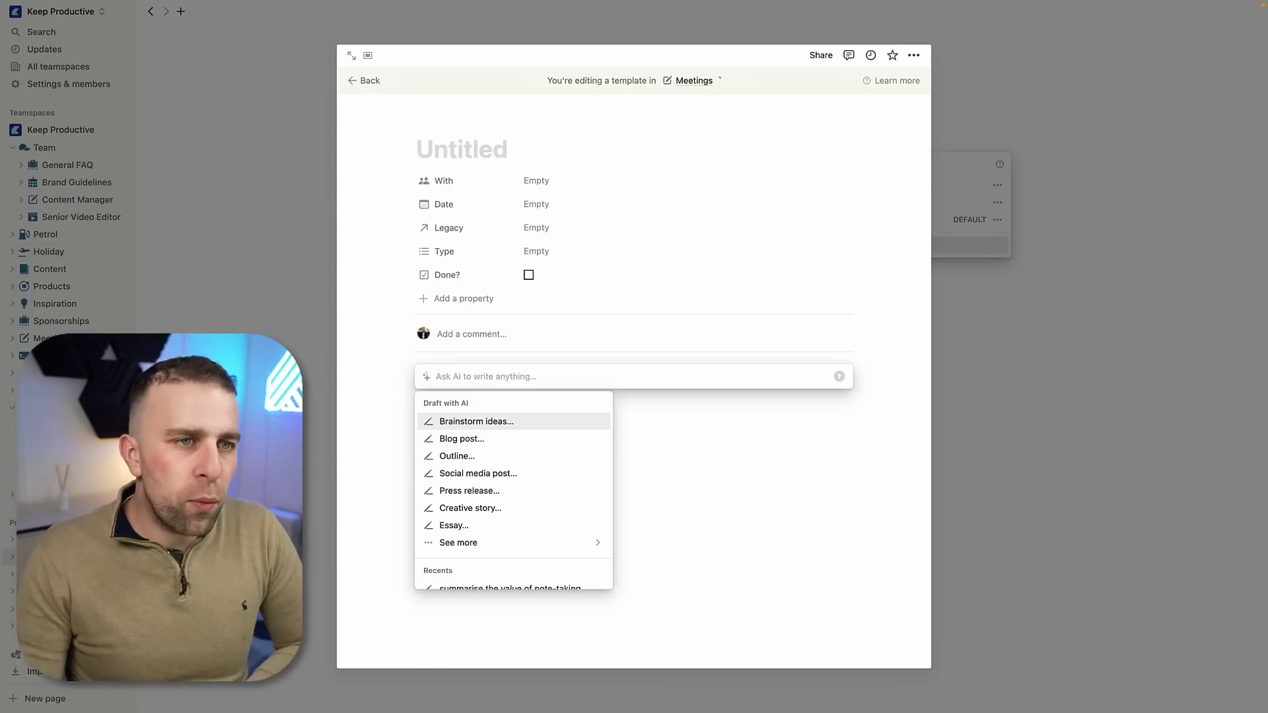
pyautogui.write('cont')
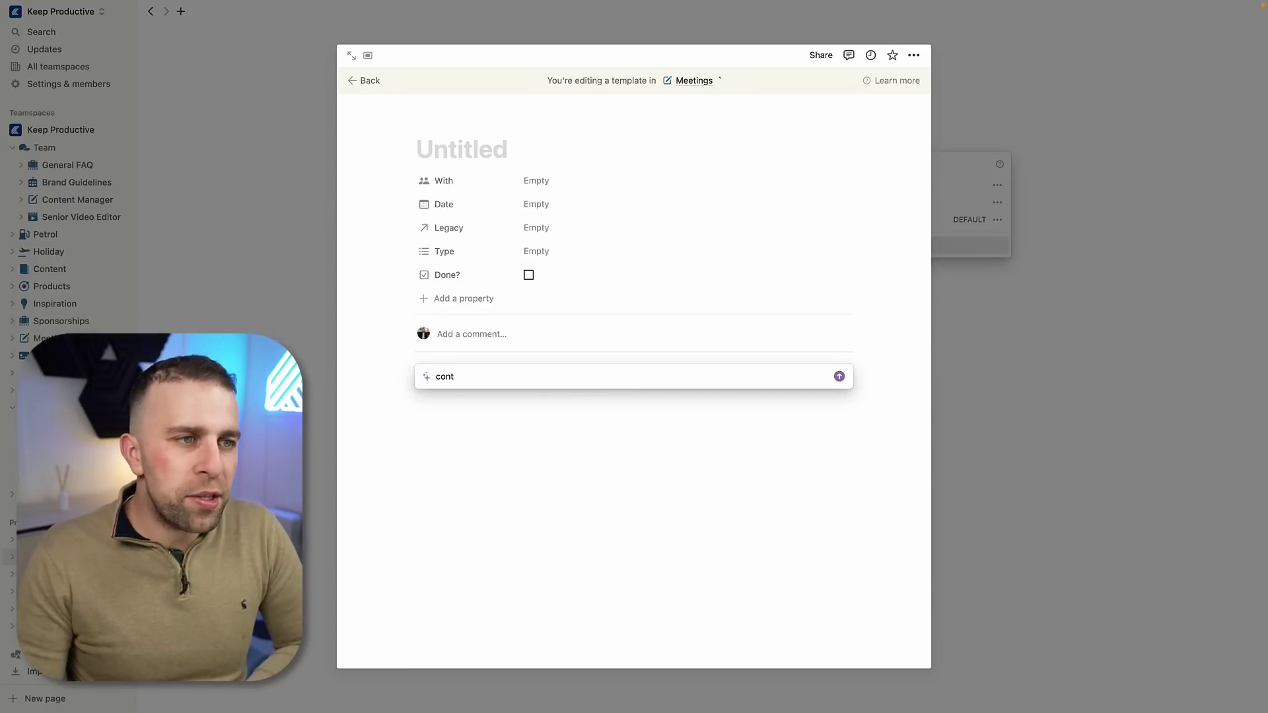
pyautogui.press('BackSpace')
pyautogui.press('BackSpace')
pyautogui.press('BackSpace')
pyautogui.press('BackSpace')
pyautogui.press('BackSpace')
pyautogui.write('/')
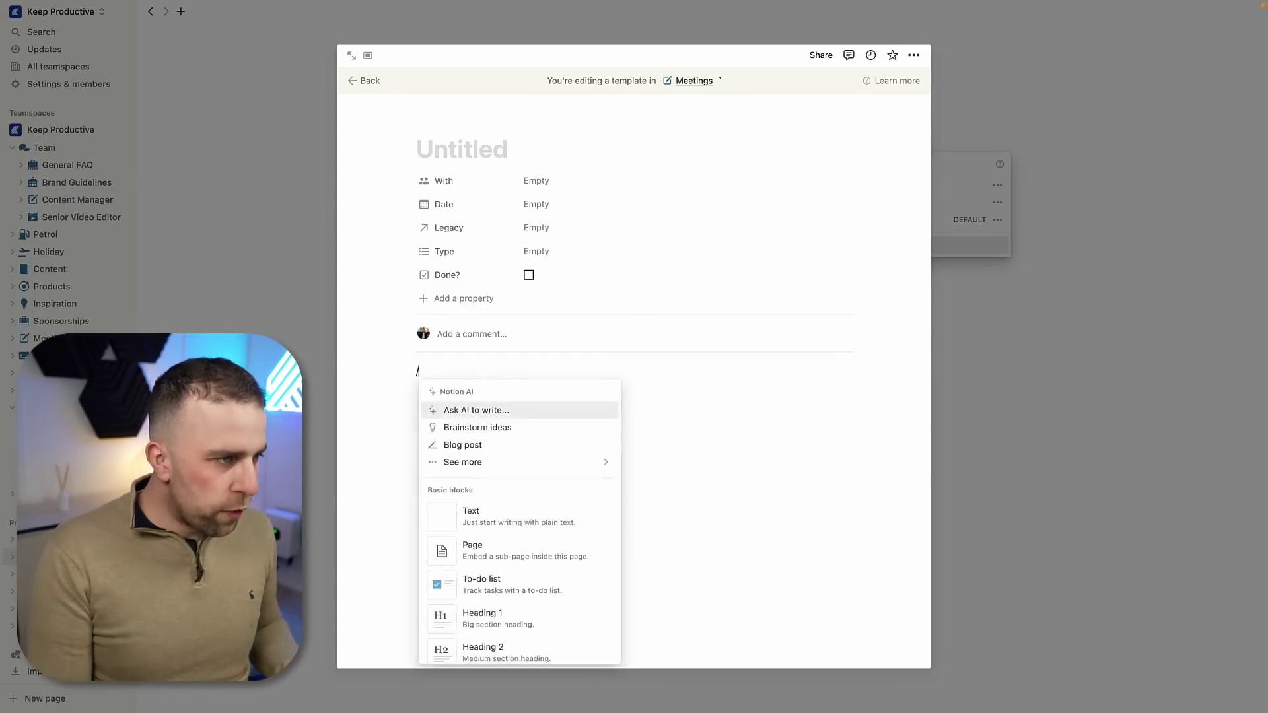
pyautogui.write('content')
pyautogui.press('Down')
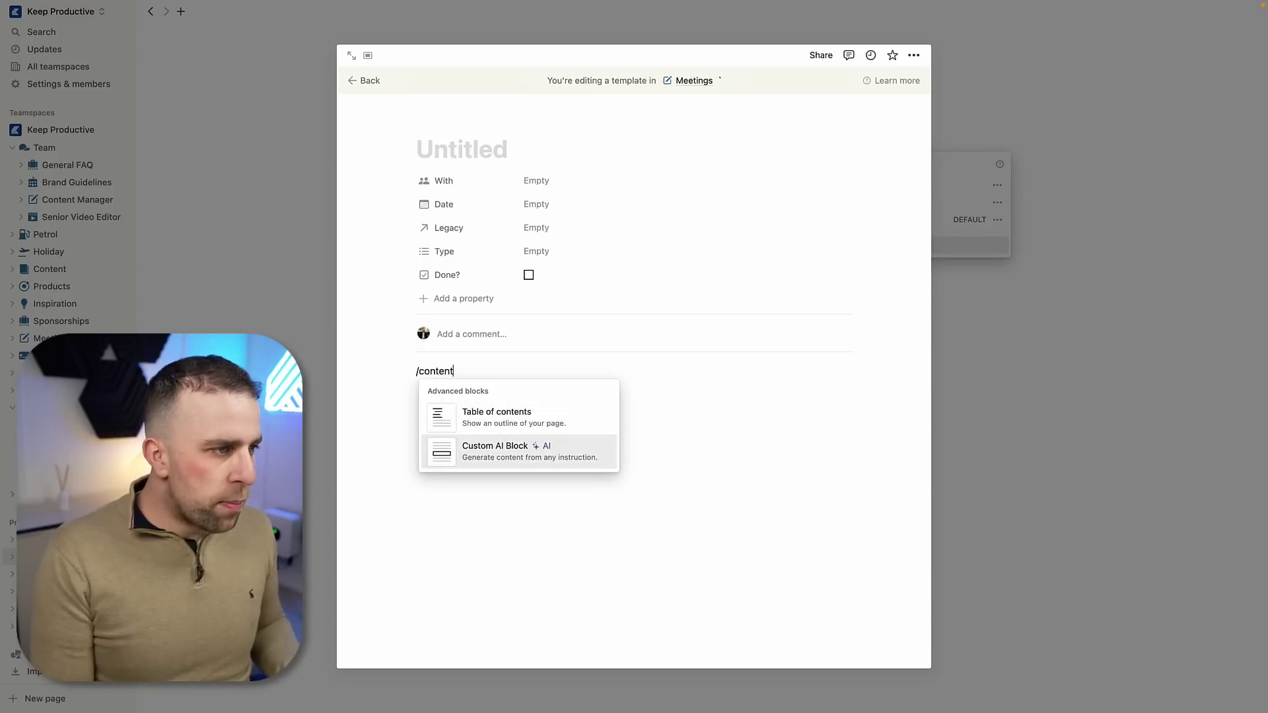
pyautogui.press('Return')
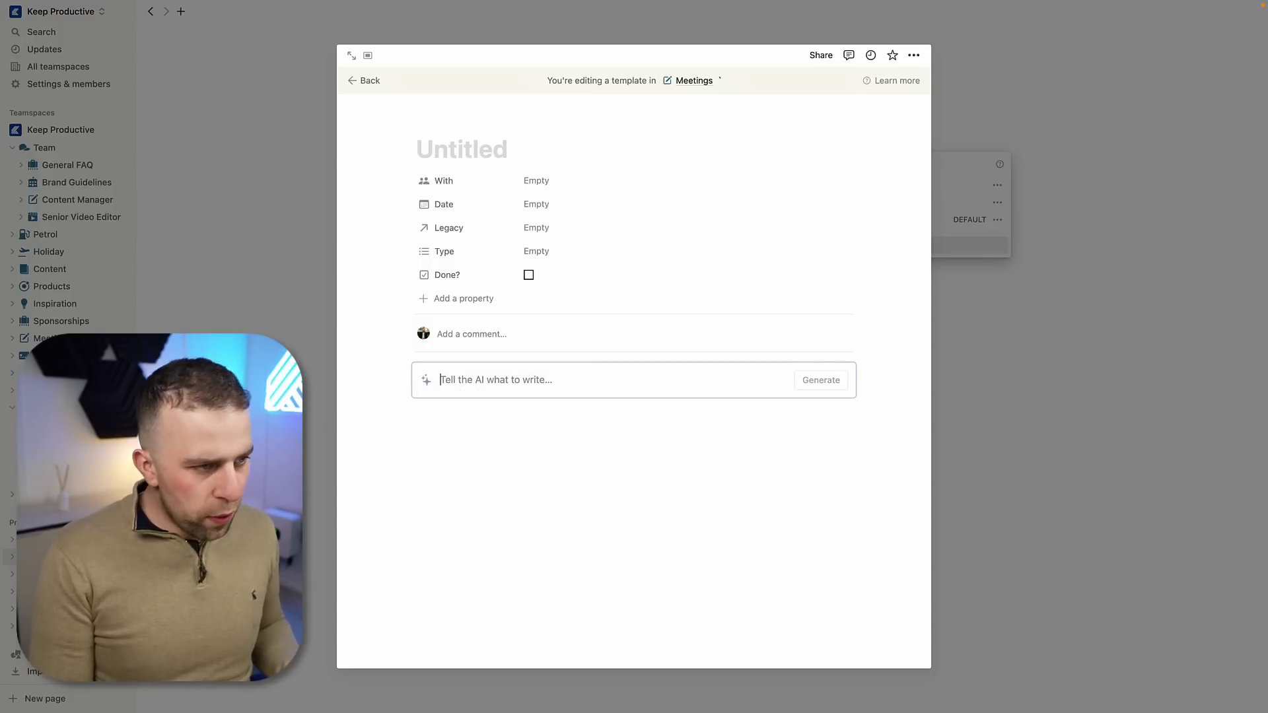
pyautogui.click(446, 150)
pyautogui.write('New Meeting')
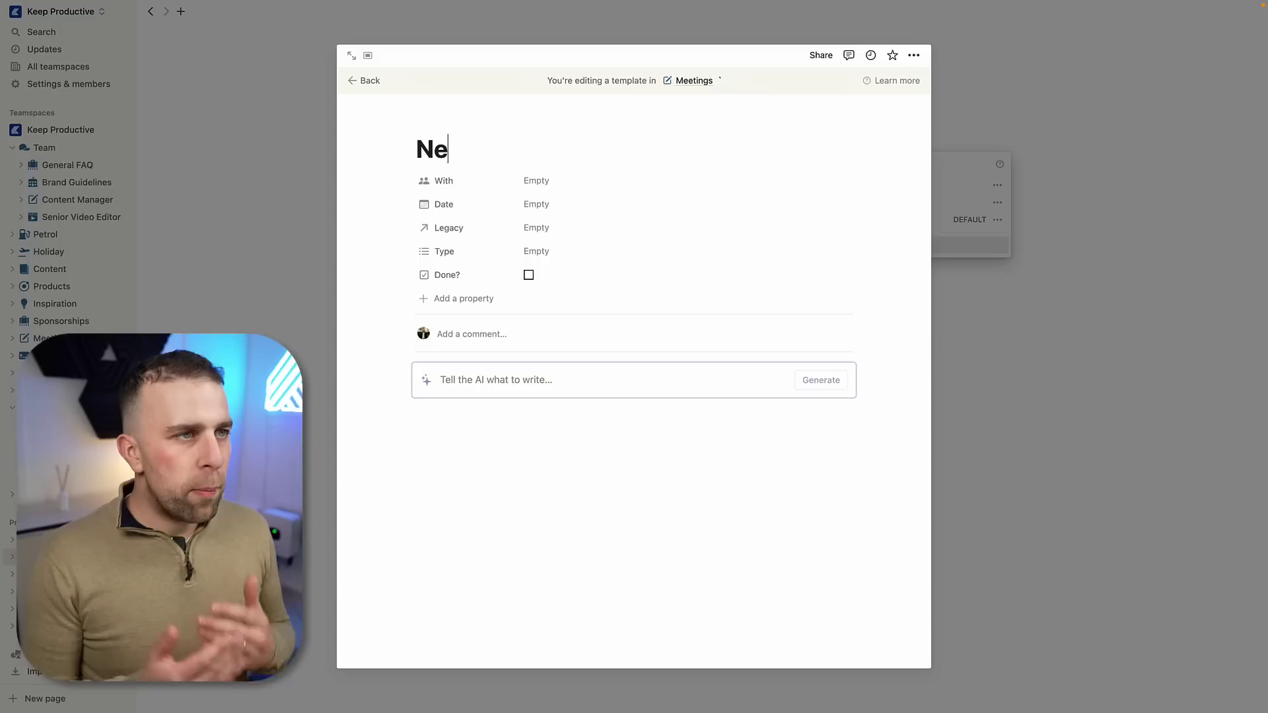
pyautogui.click(473, 381)
pyautogui.write('Summaris')
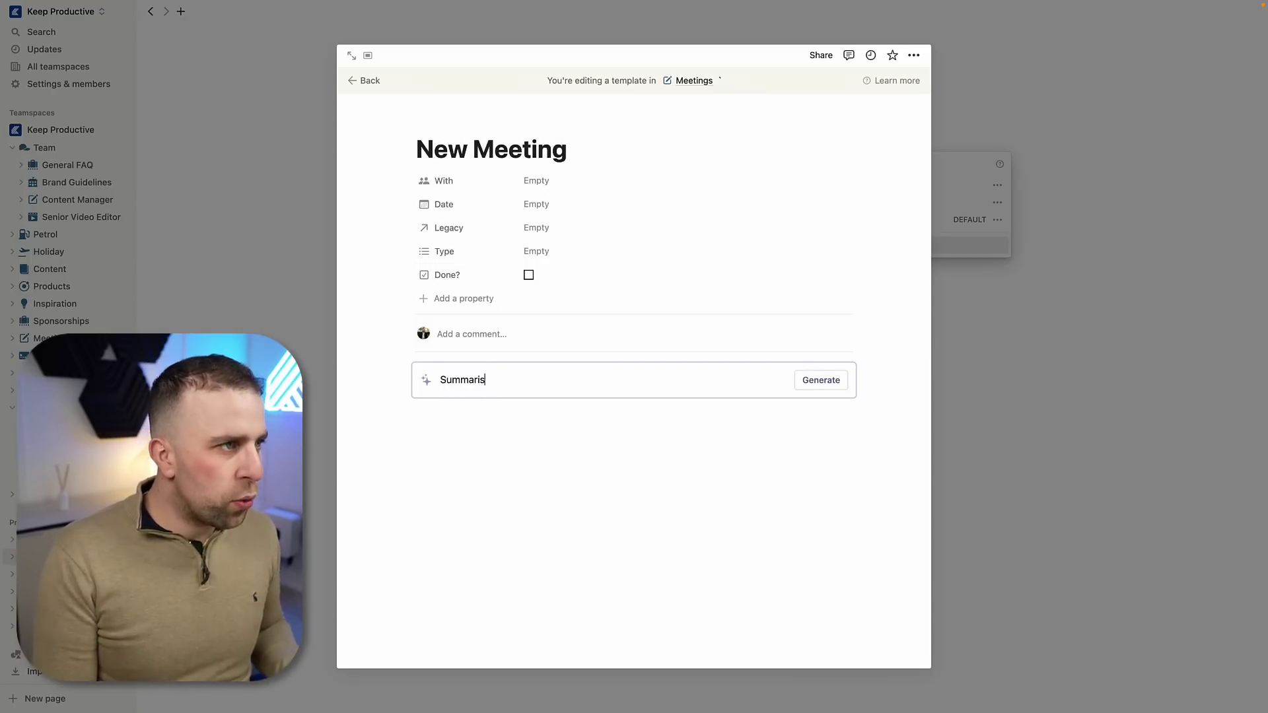
pyautogui.write('e @New Meeting')
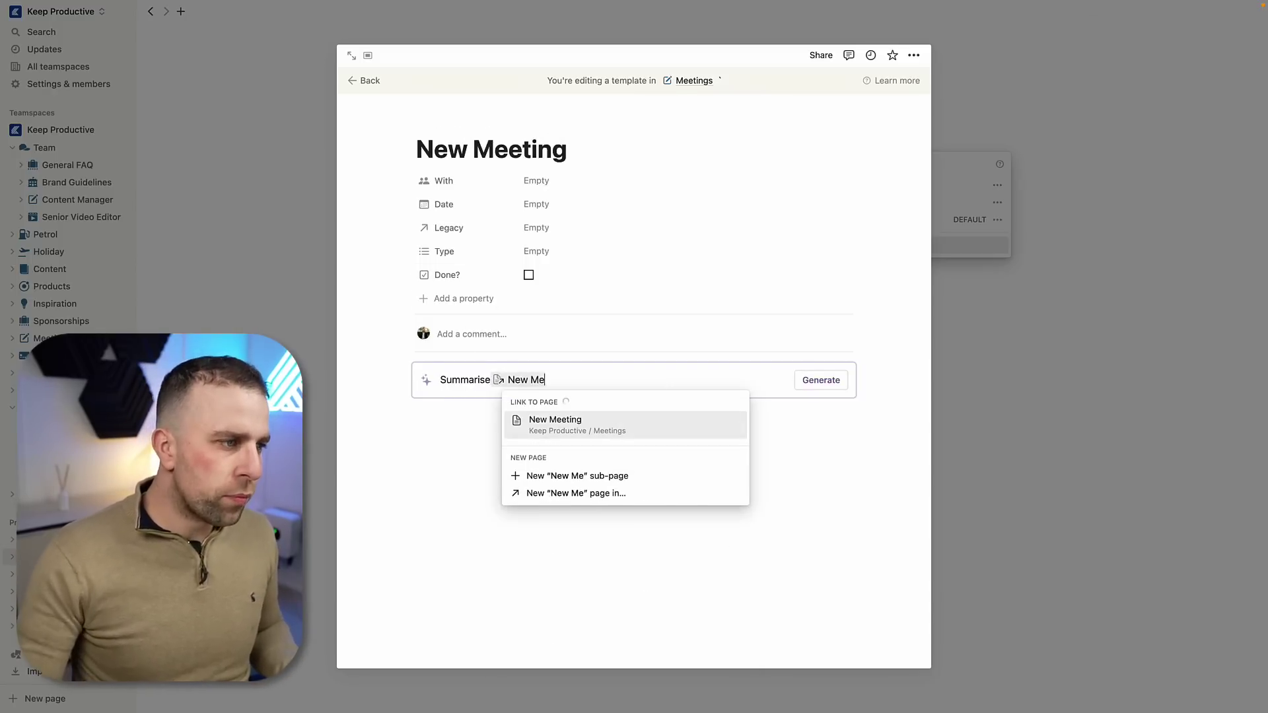
pyautogui.press('Return')
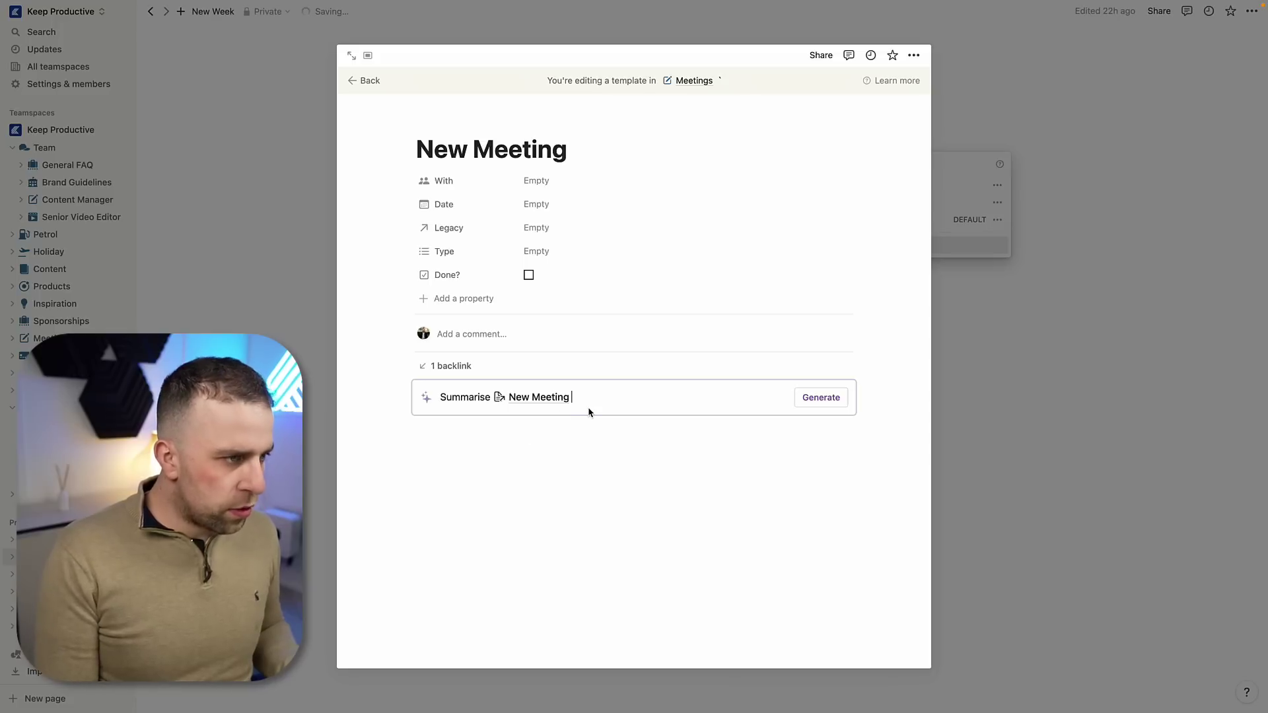
pyautogui.write('- and al')
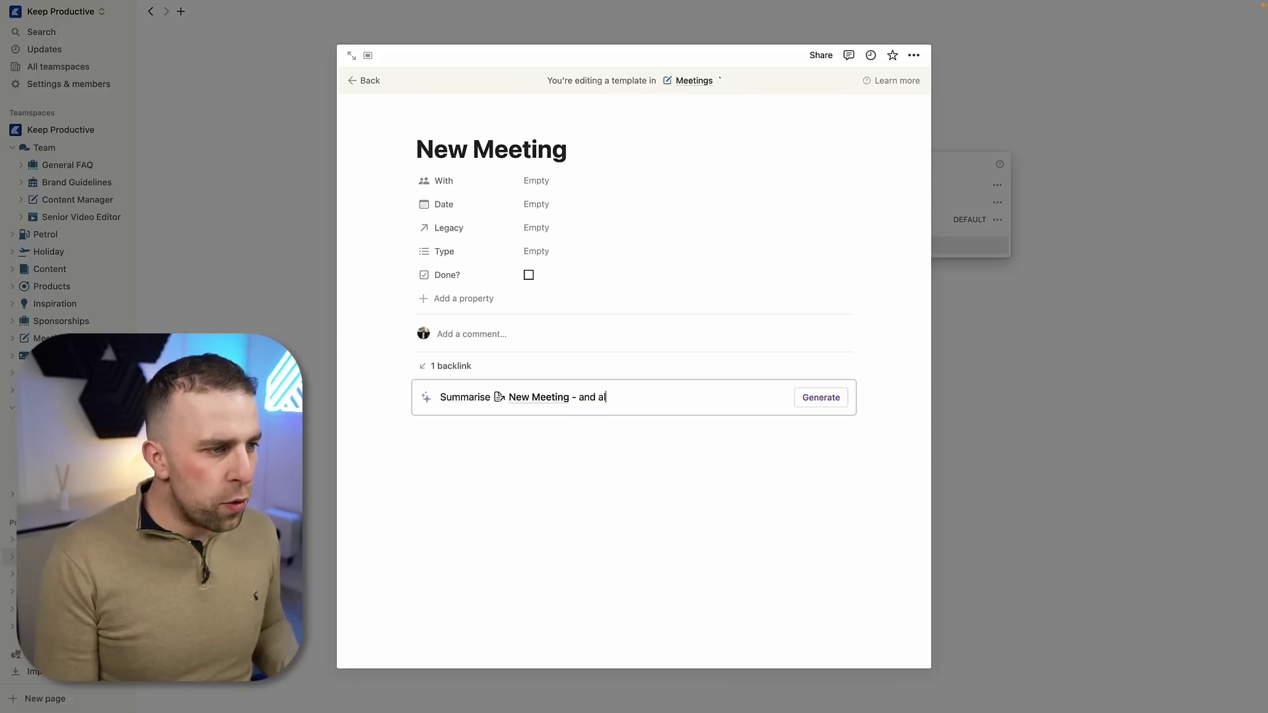
pyautogui.write('l the items be')
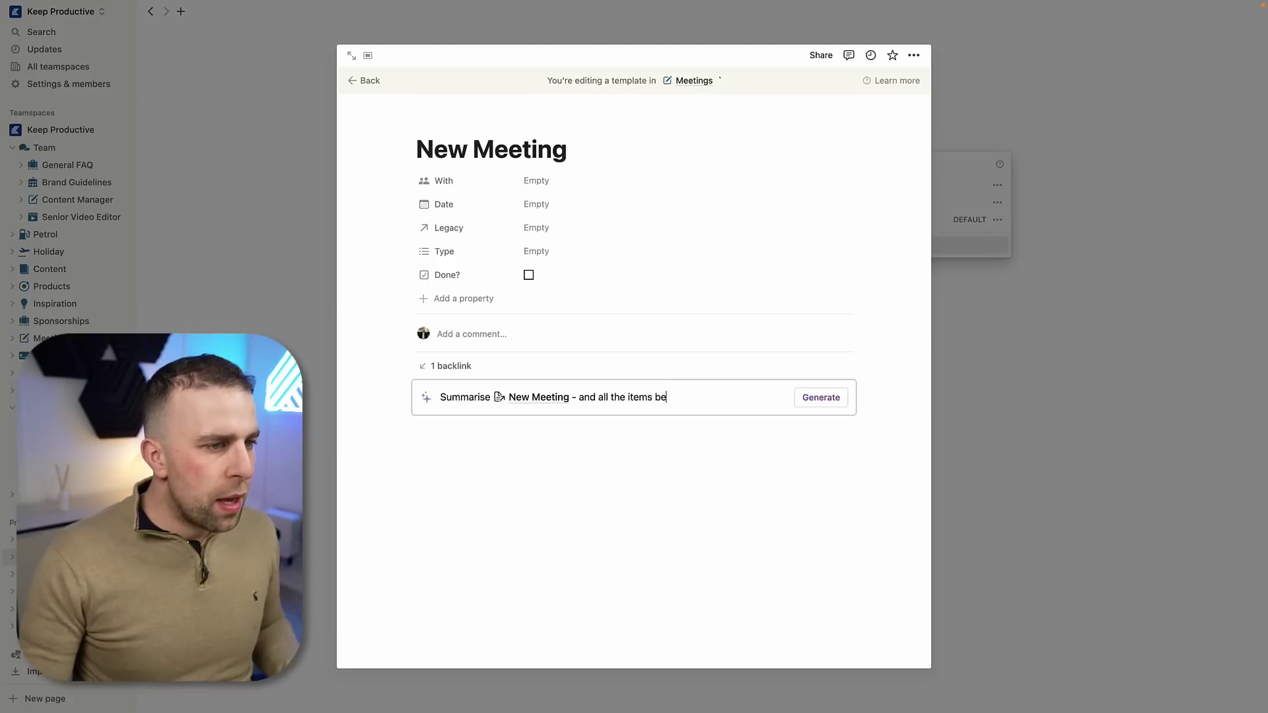
pyautogui.write('low this')
pyautogui.press('Return')
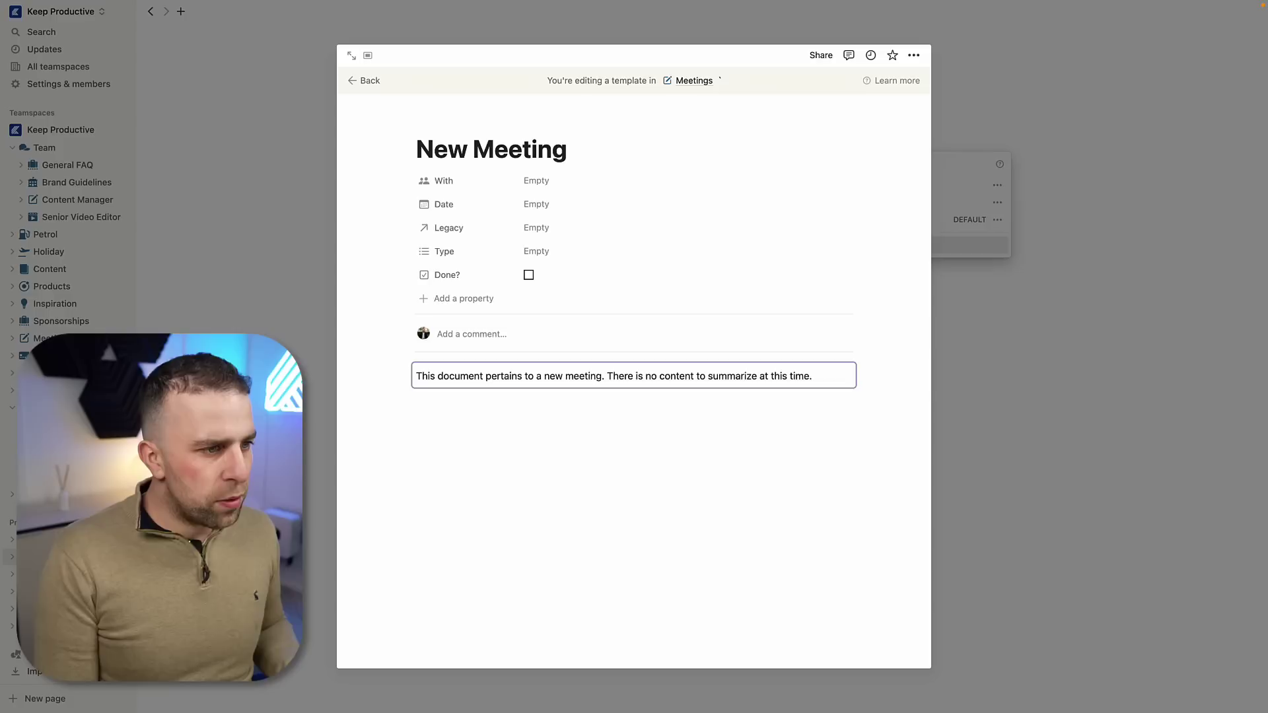
pyautogui.moveTo(450, 387)
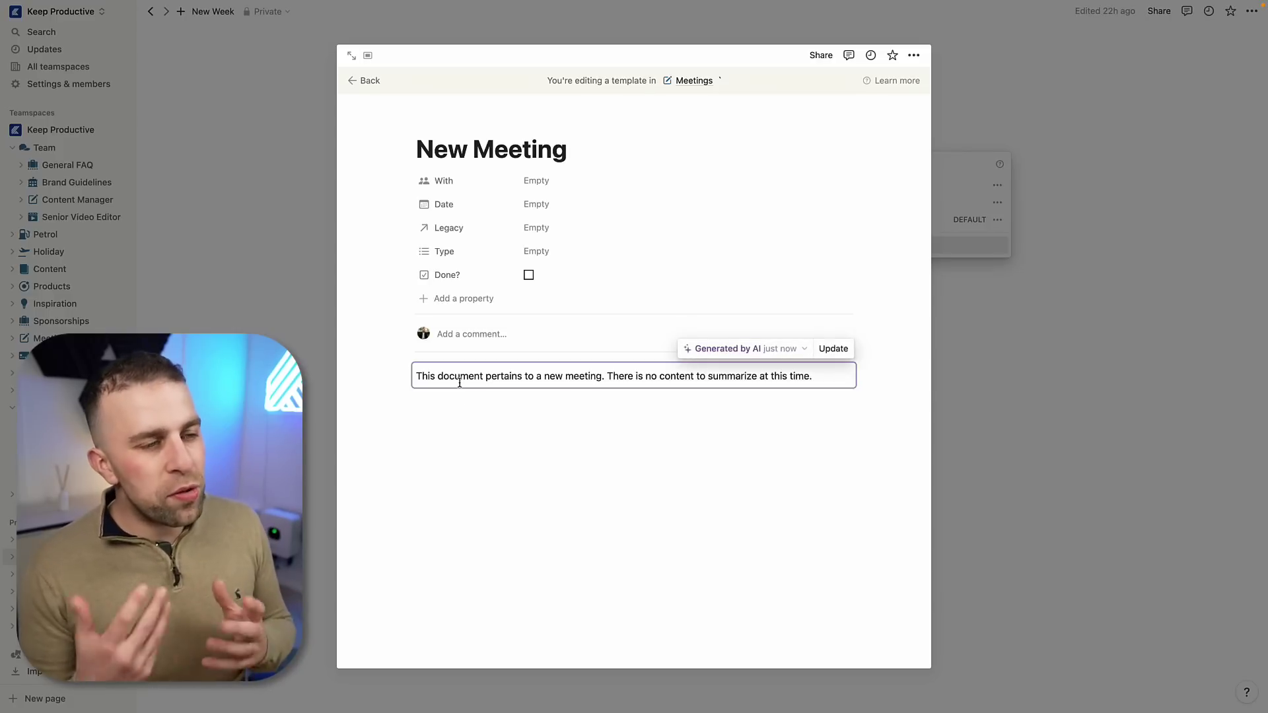
pyautogui.click(459, 383)
# Step: Close the template and create a meeting page from the New Meeting template
pyautogui.click(981, 254)
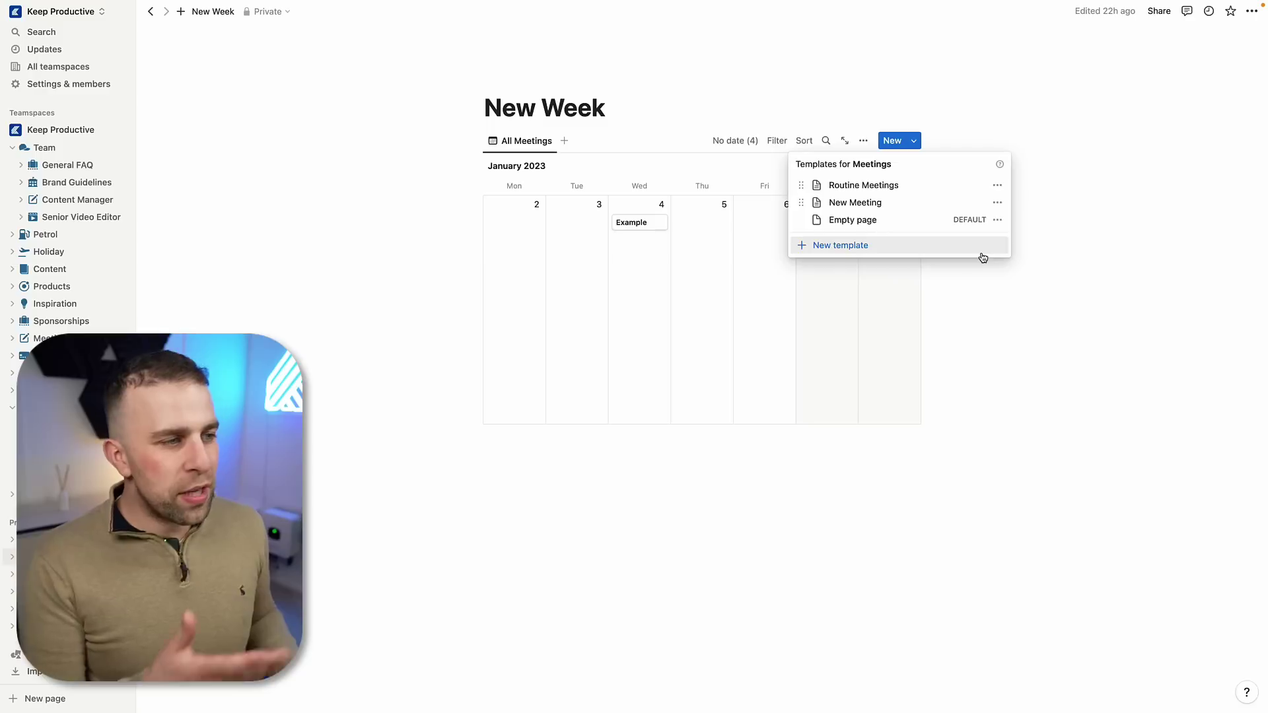
pyautogui.click(855, 202)
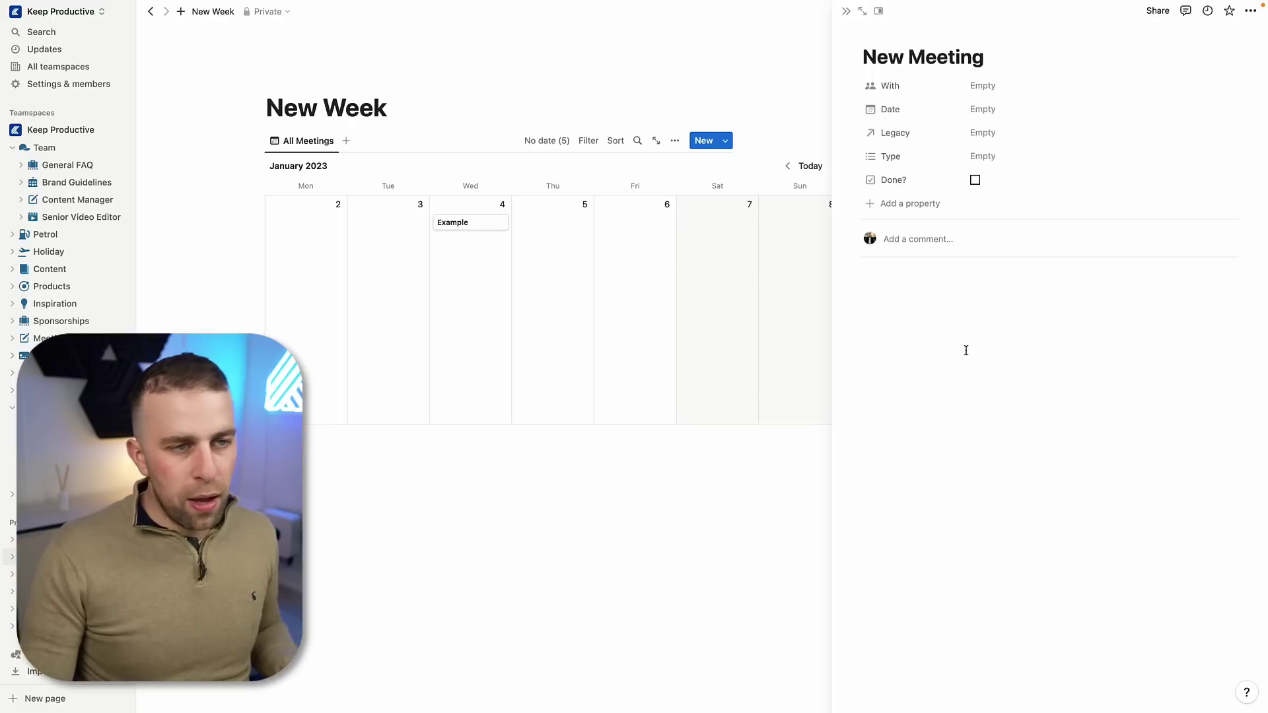
pyautogui.click(965, 350)
pyautogui.press('Return')
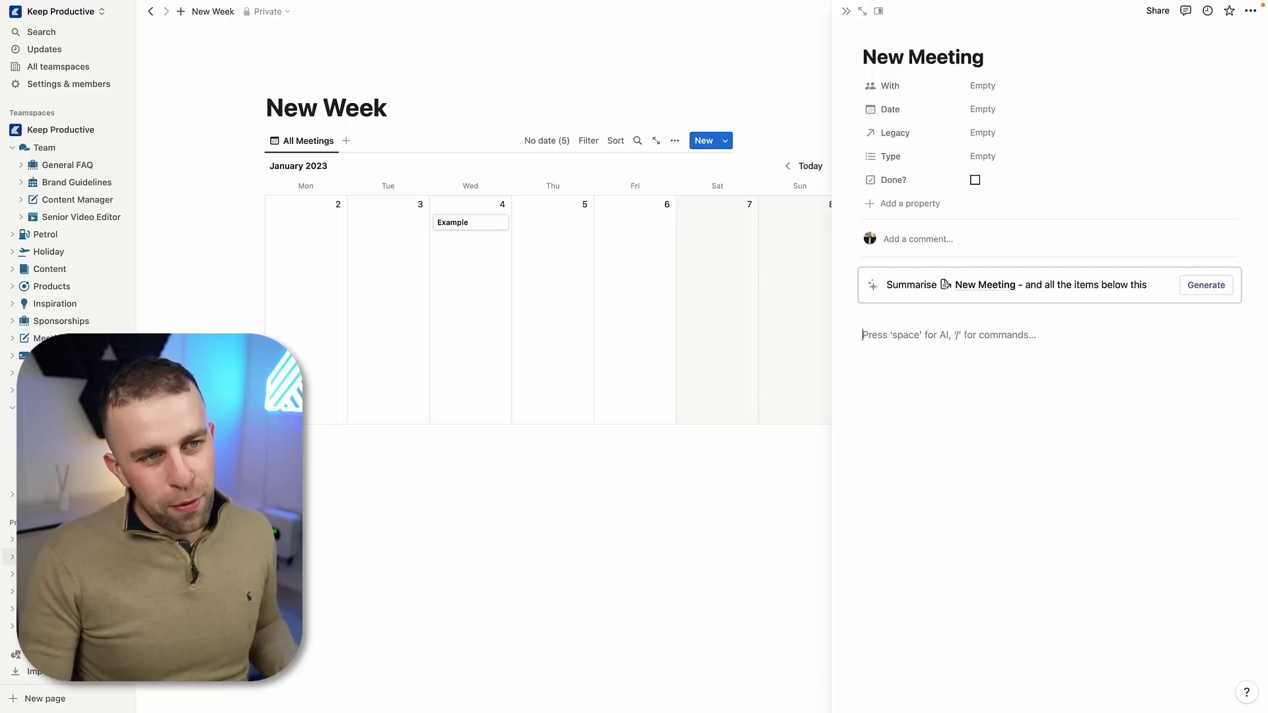
# Step: Add two action-item bullets (a Tuesday call-and-meet and finding a person), then generate the AI summary
pyautogui.write('0 Call sarah ')
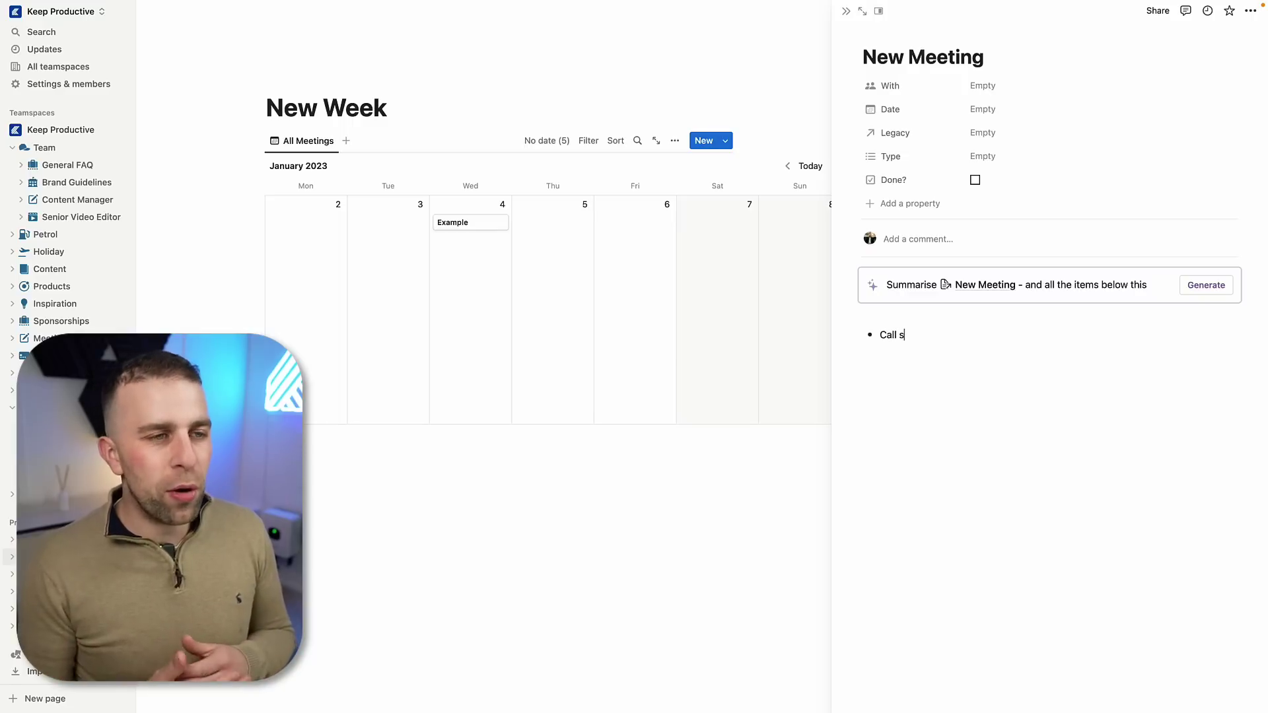
pyautogui.write('and meet with ')
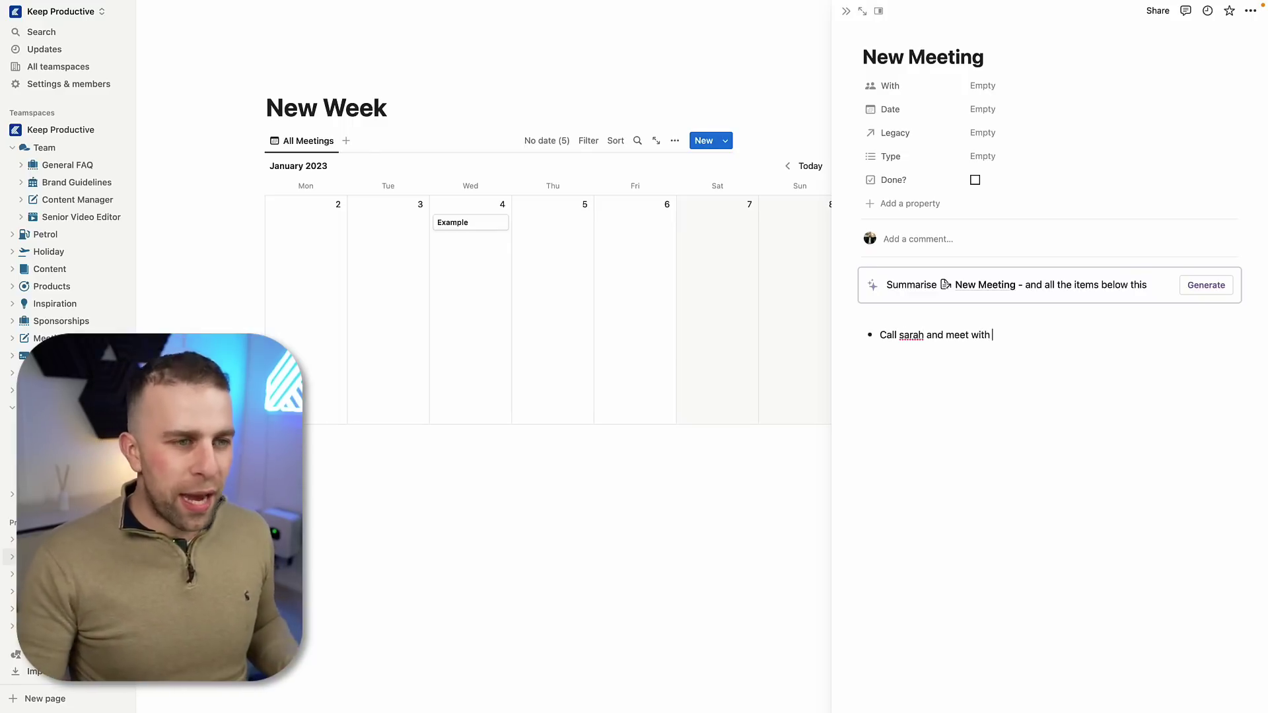
pyautogui.write('her on tuesday')
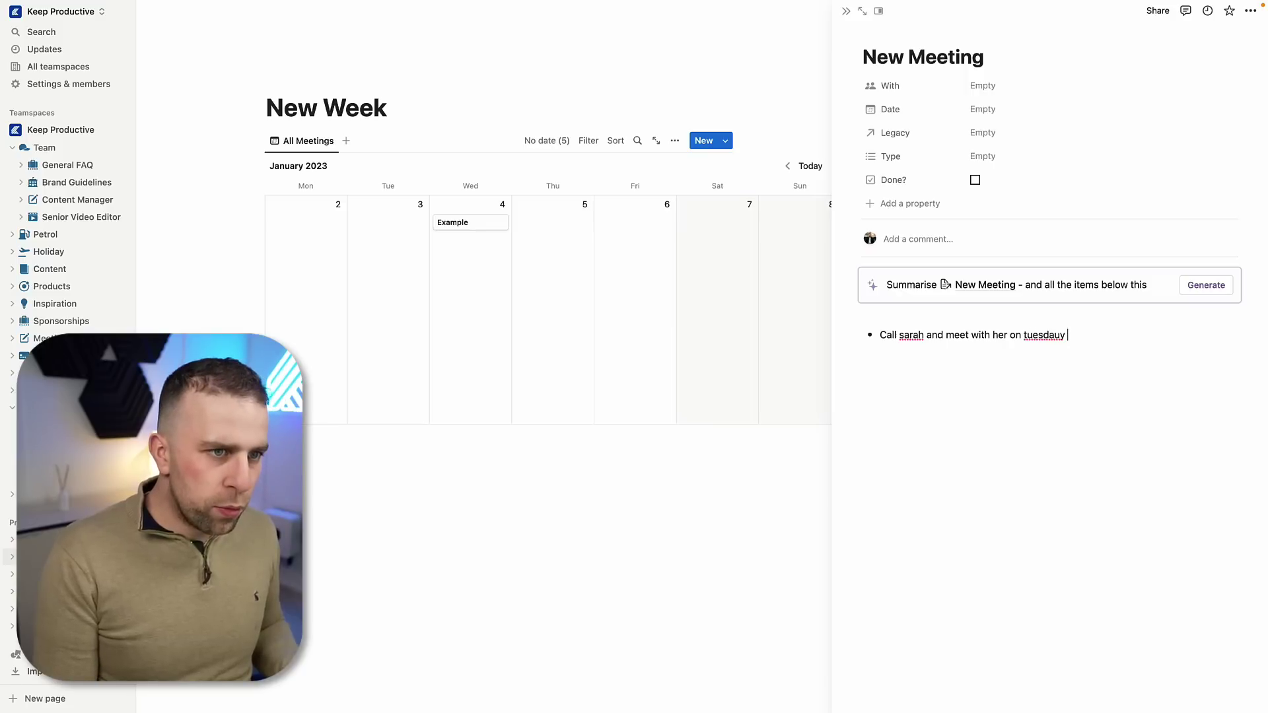
pyautogui.press('Return')
pyautogui.write('F')
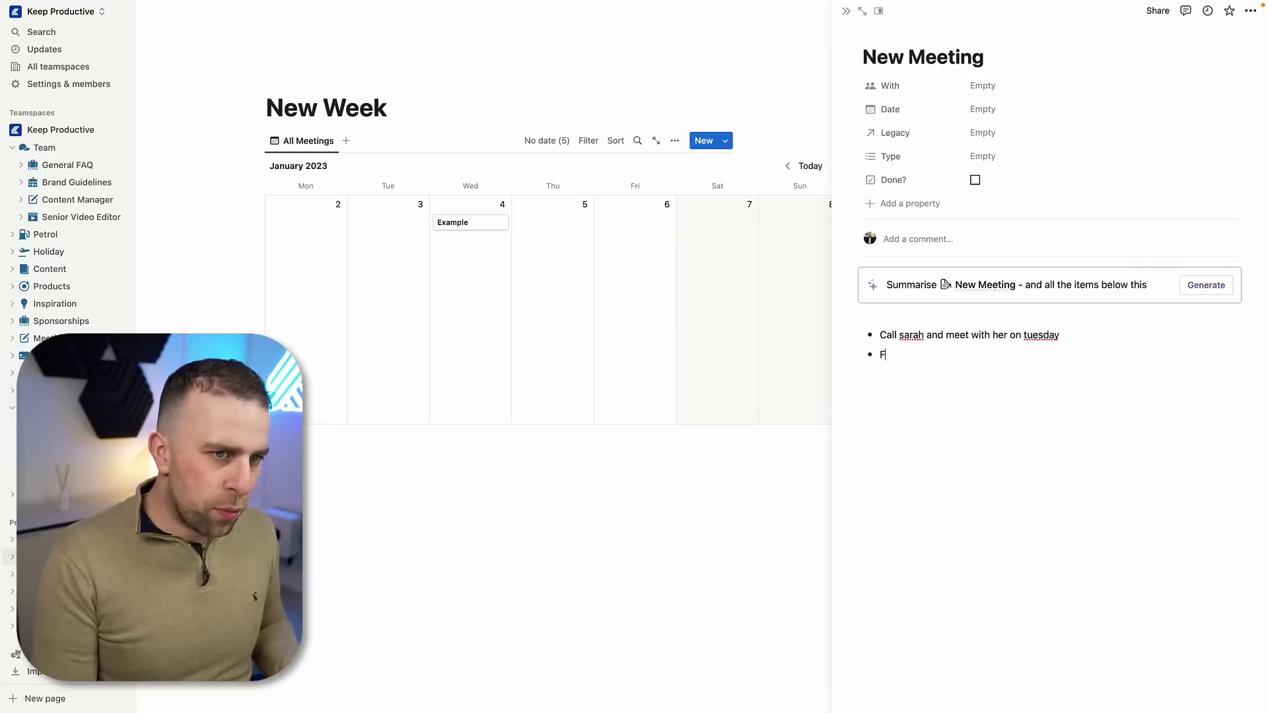
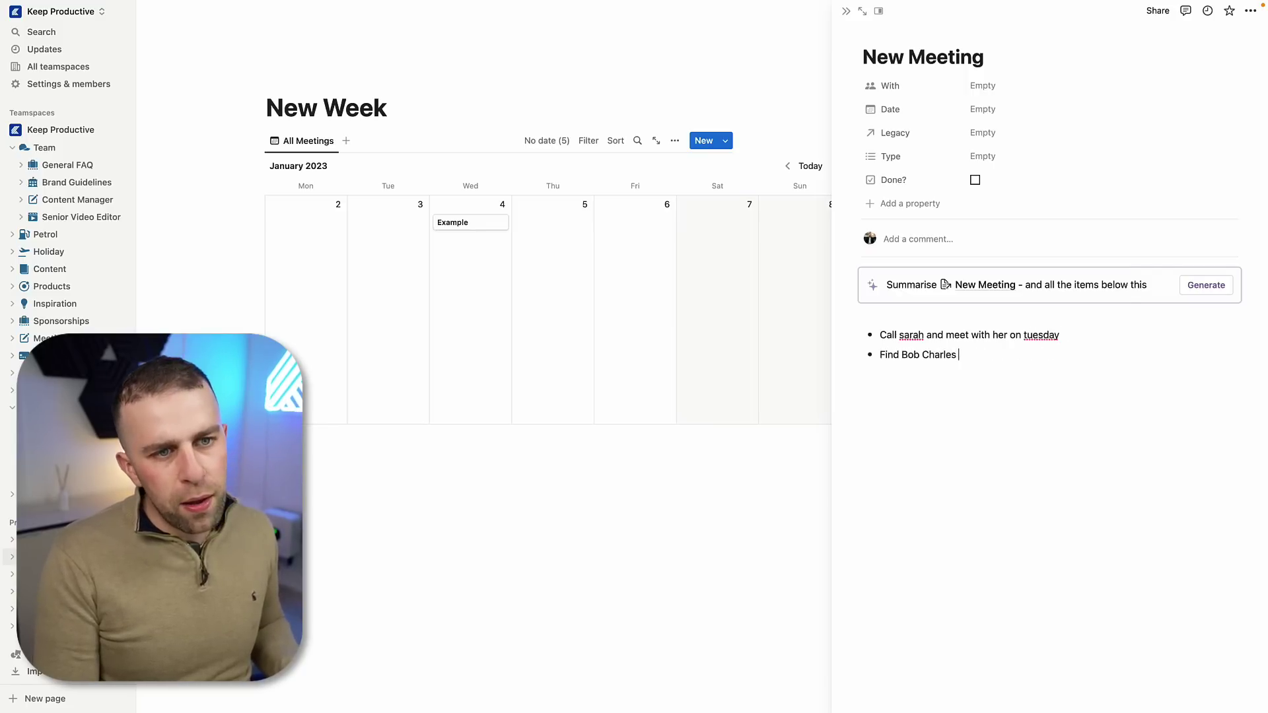
pyautogui.click(1206, 286)
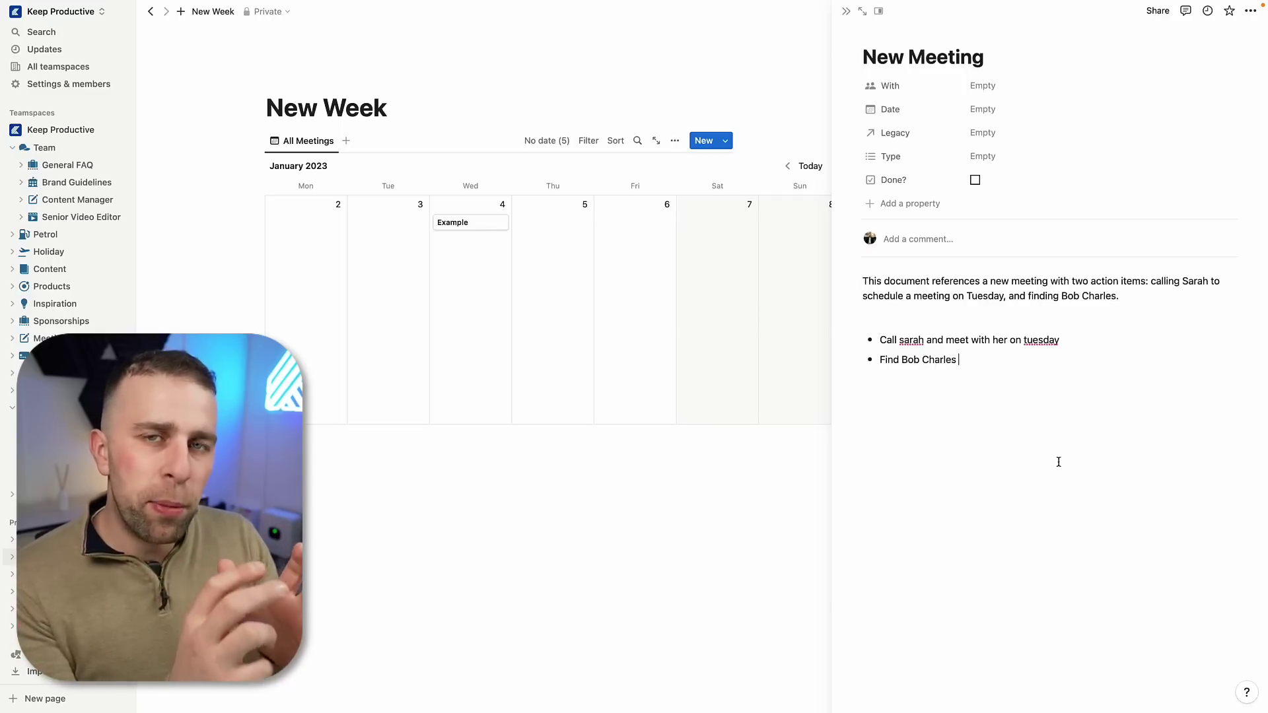
# Step: Open the Tool Finder page through page search
pyautogui.press('super+k')
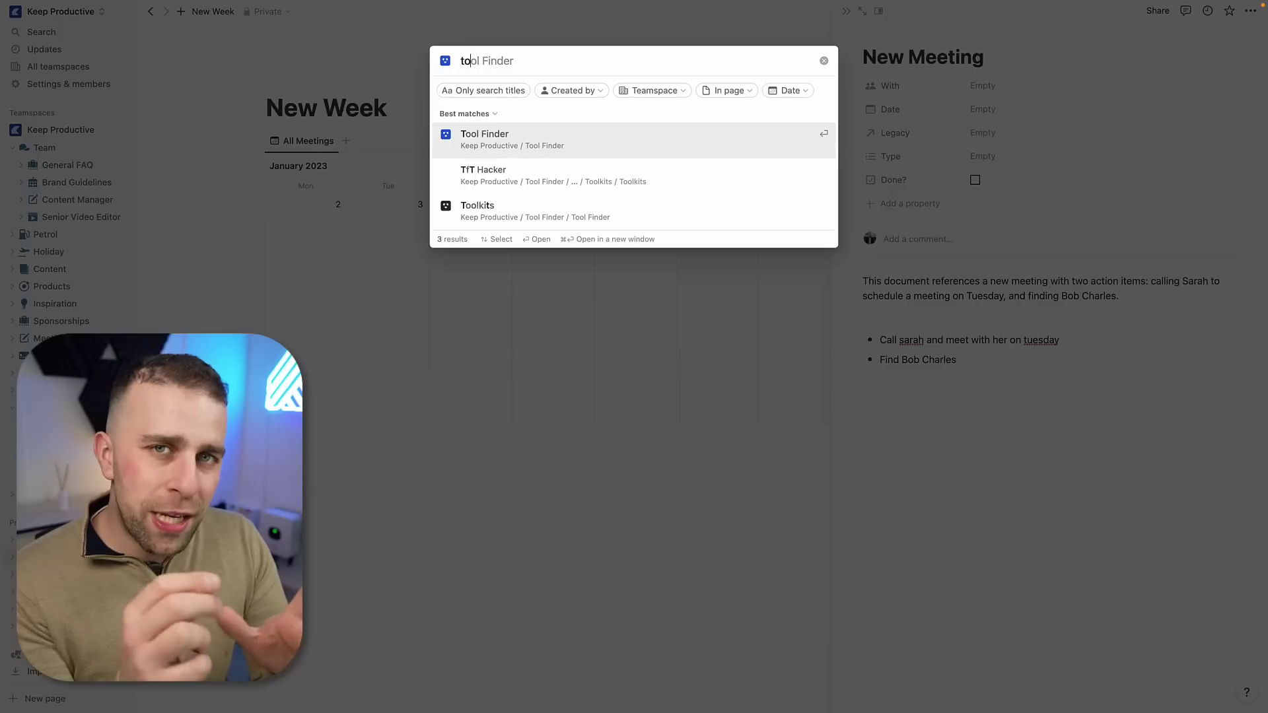
pyautogui.press('Return')
pyautogui.scroll(-15, 950, 689)
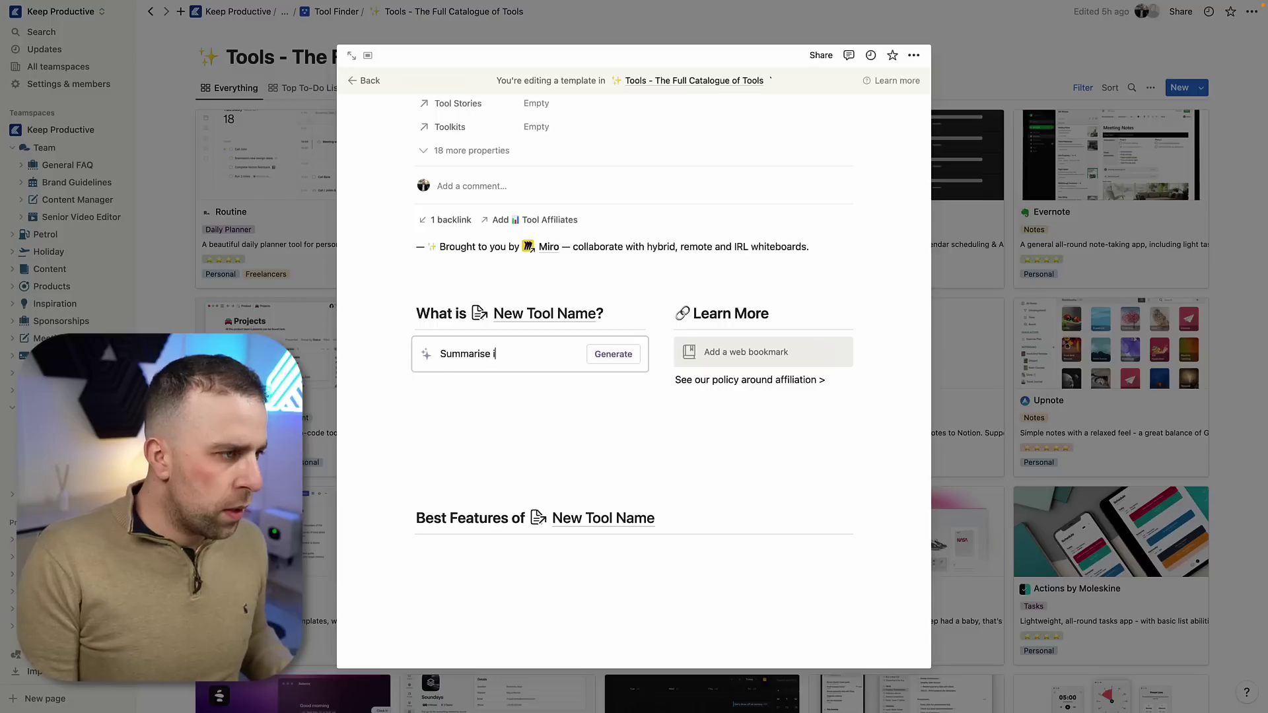
pyautogui.write('n ')
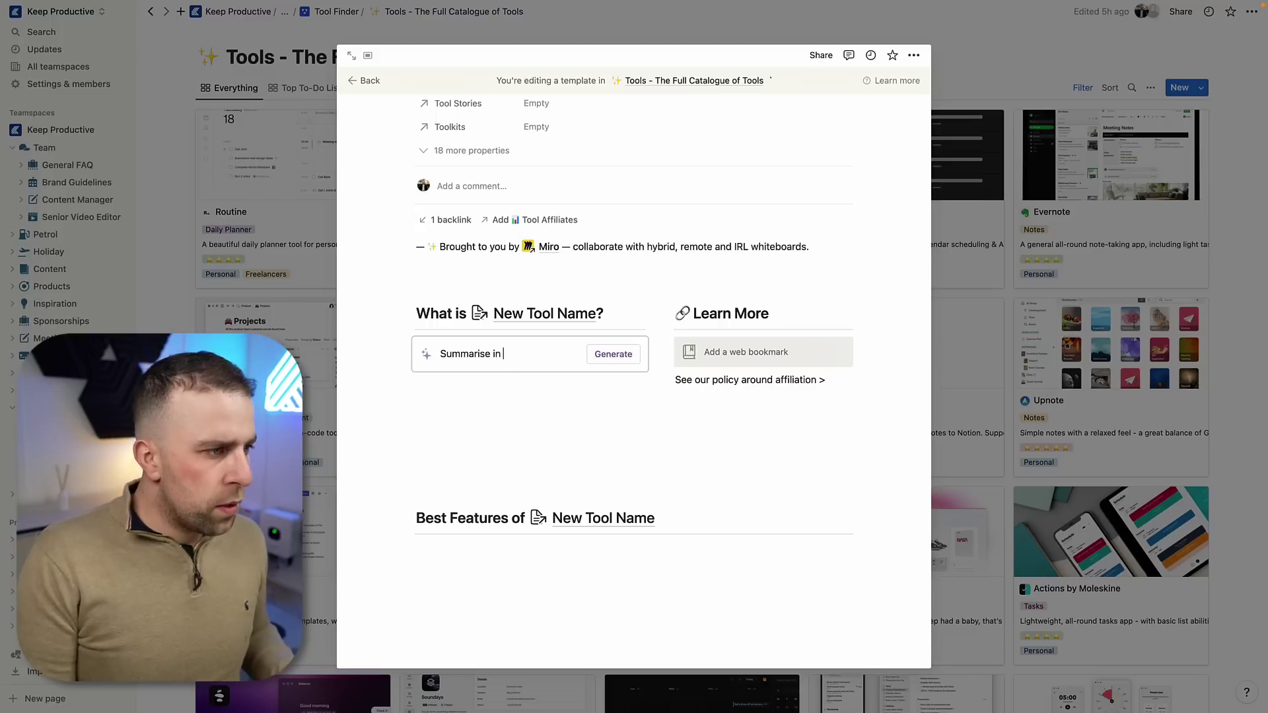
pyautogui.write('50 characters')
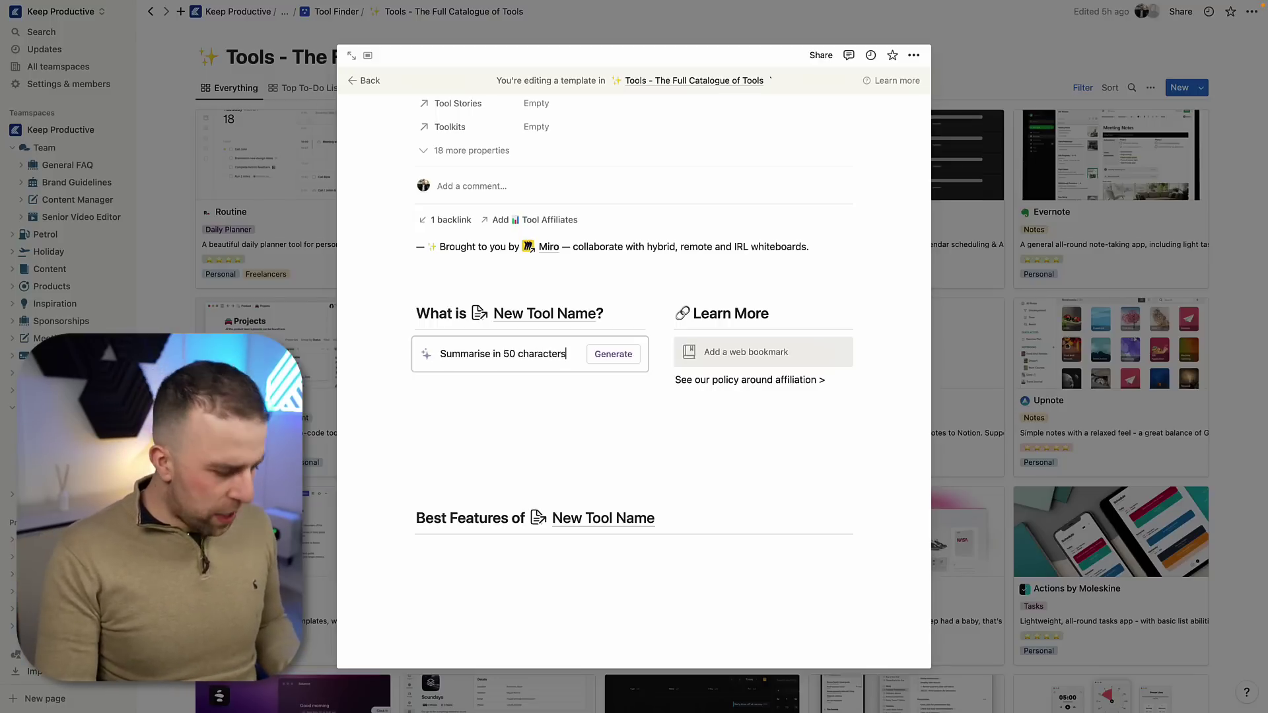
pyautogui.write(' what @New Too')
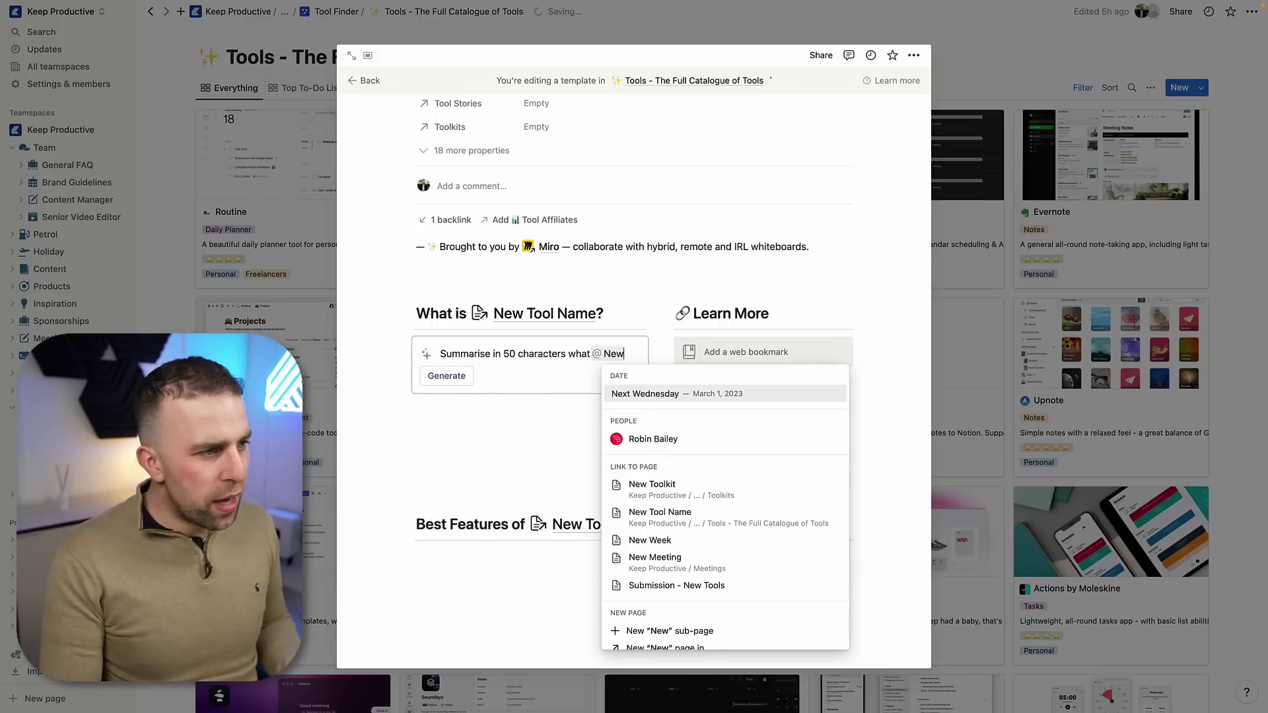
pyautogui.press('Down')
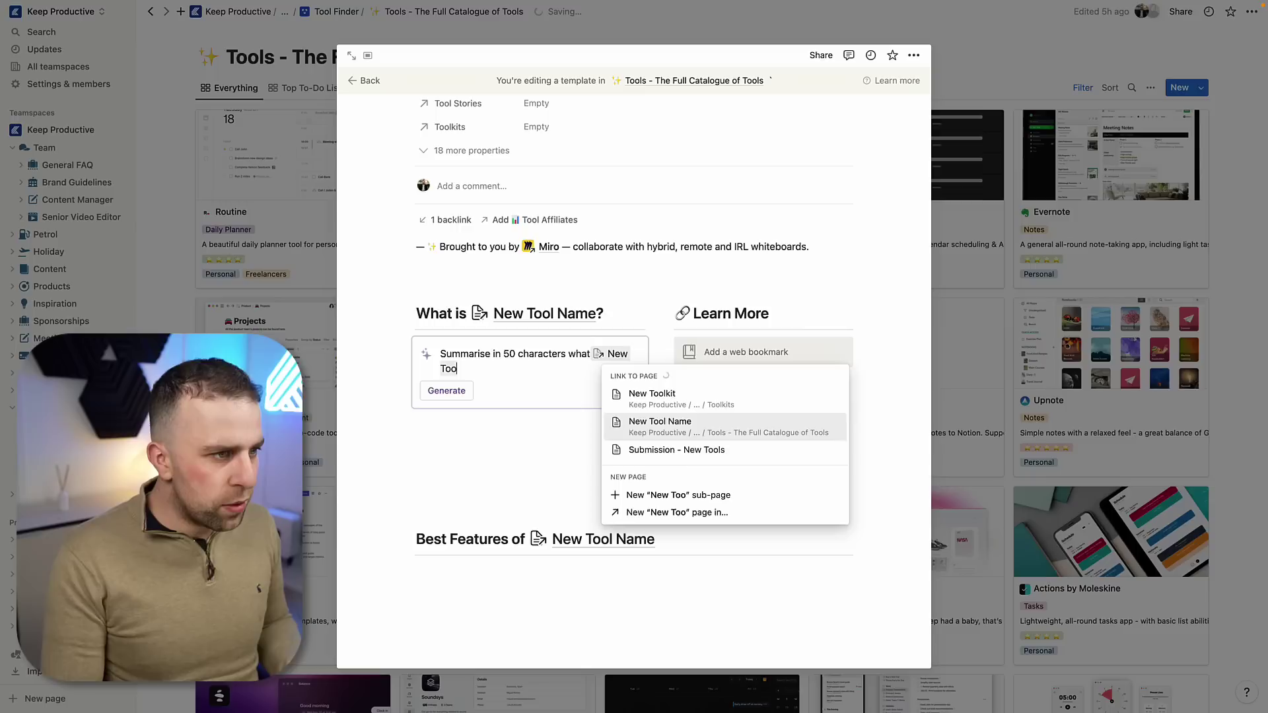
pyautogui.press('Return')
pyautogui.write('us')
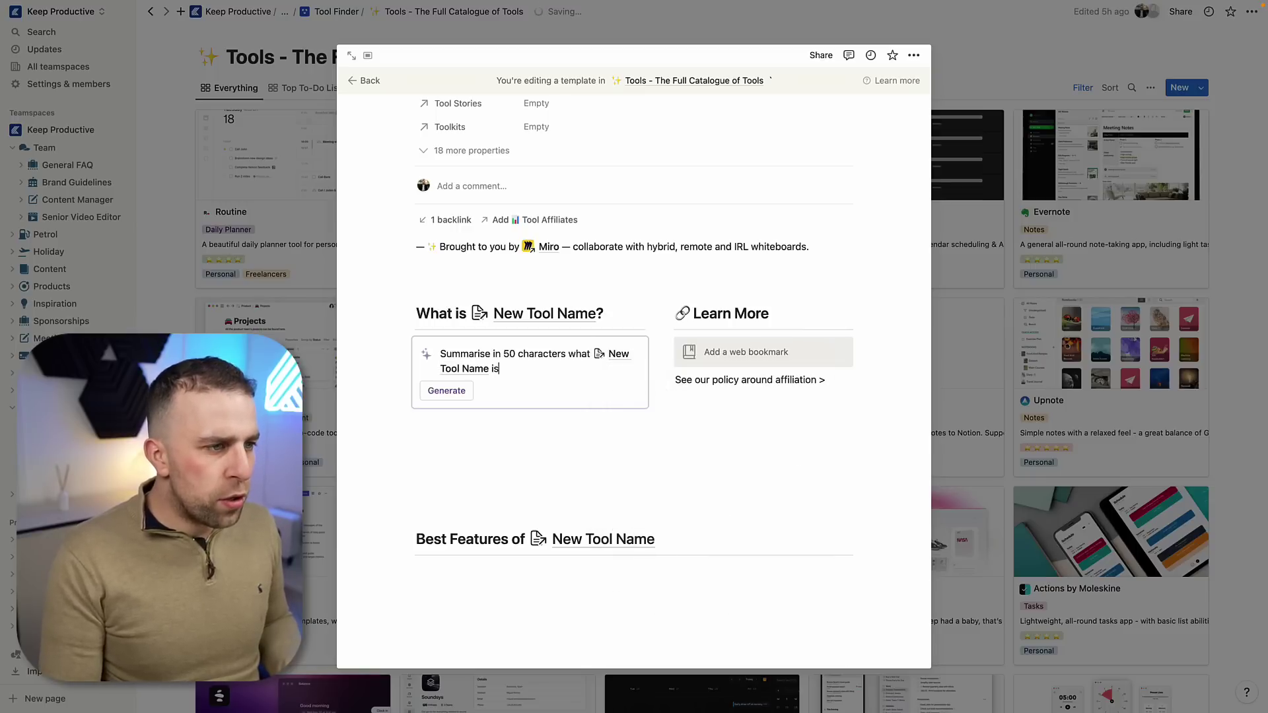
pyautogui.scroll(5, 543, 259)
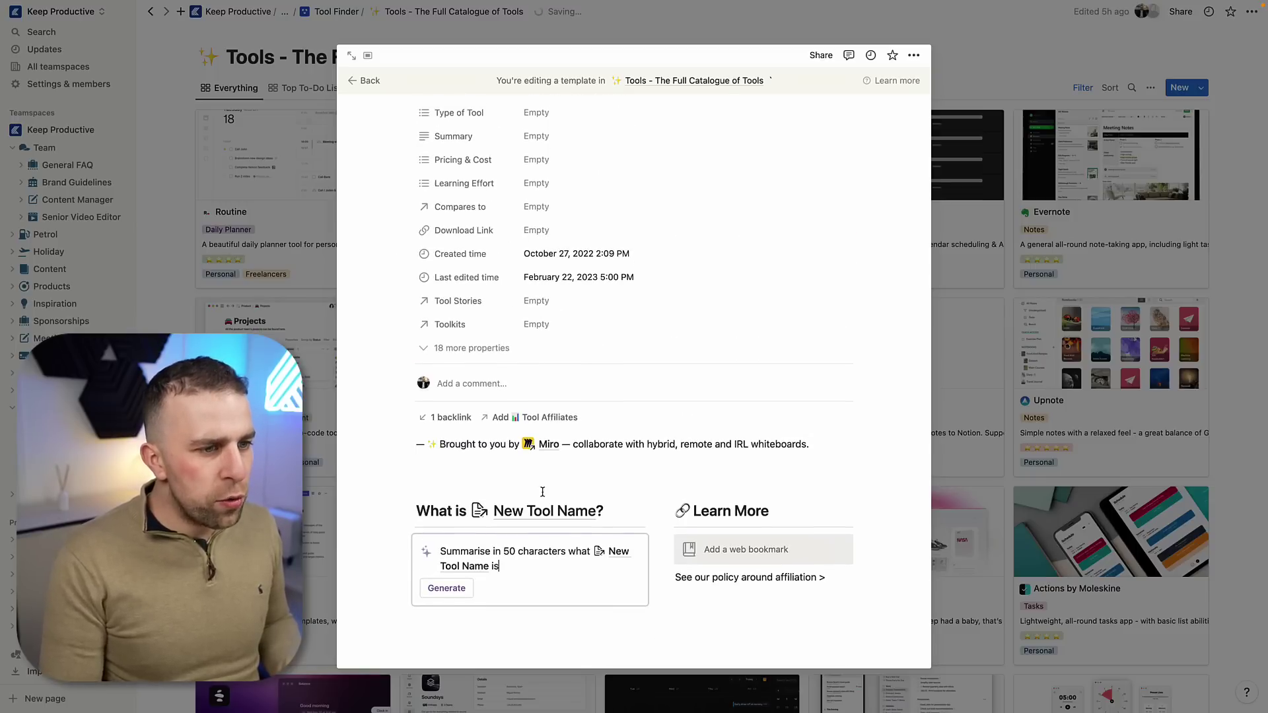
pyautogui.scroll(2, 521, 396)
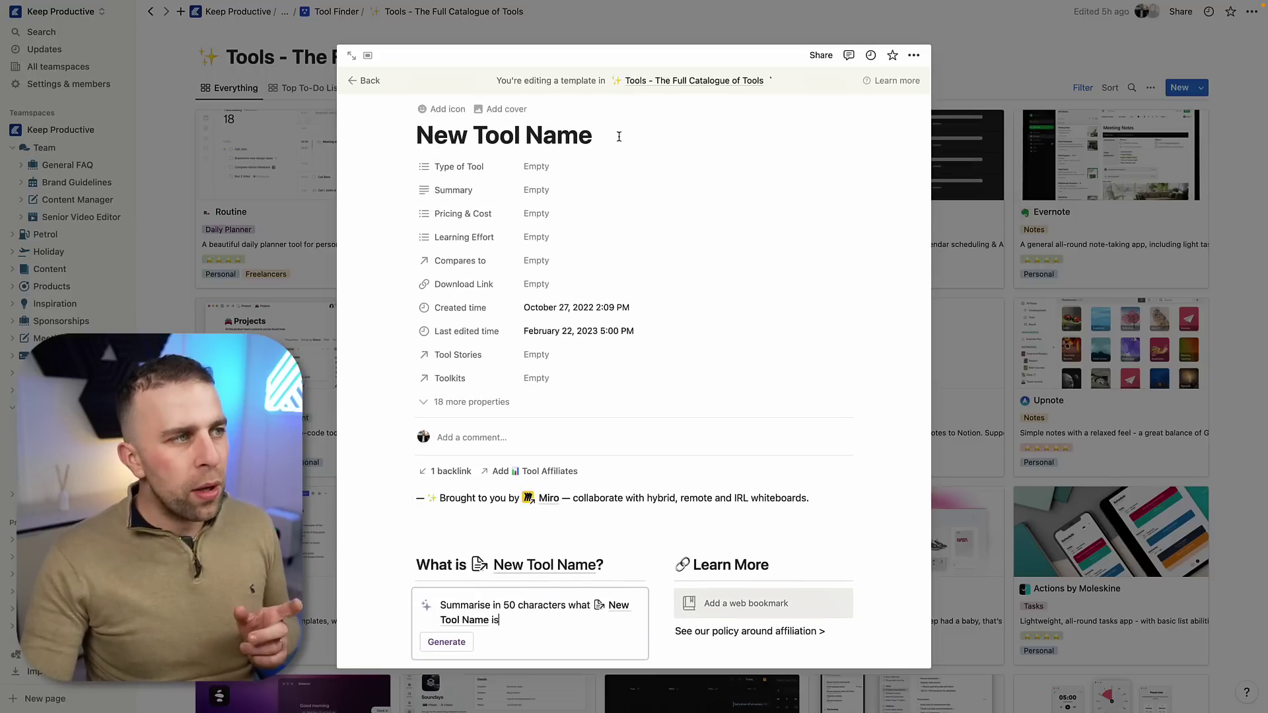
pyautogui.scroll(-3, 433, 513)
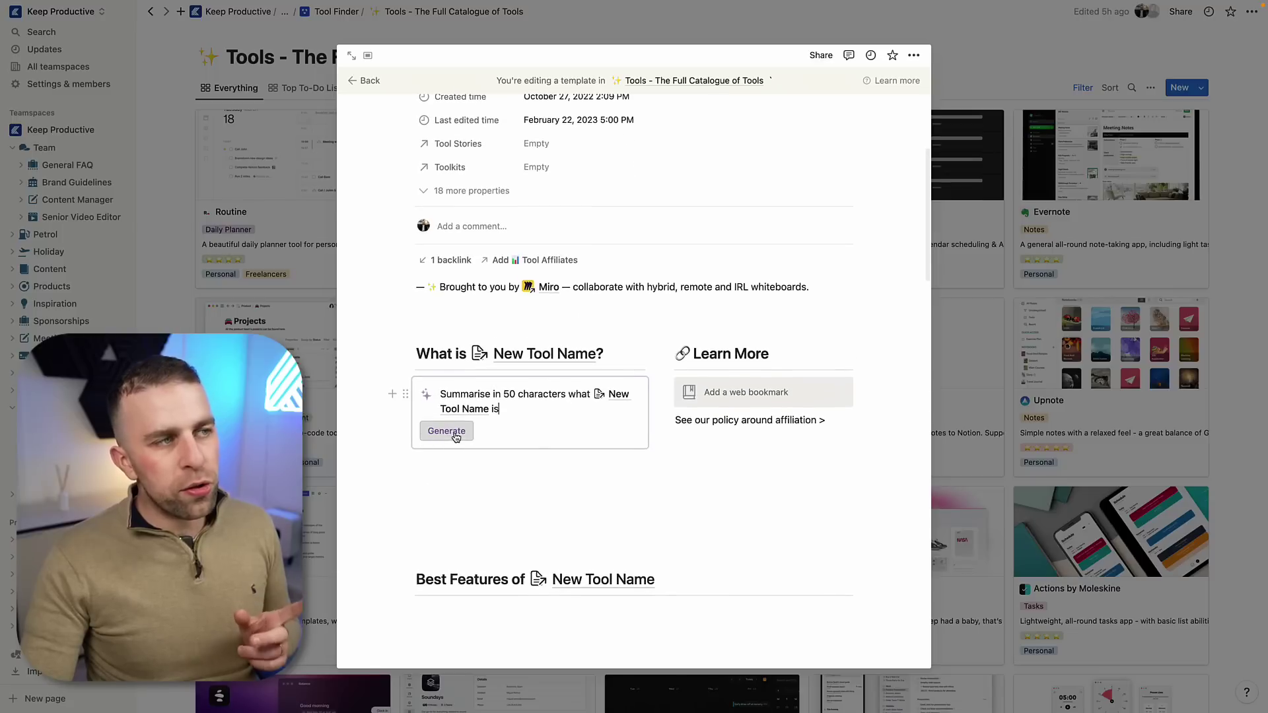